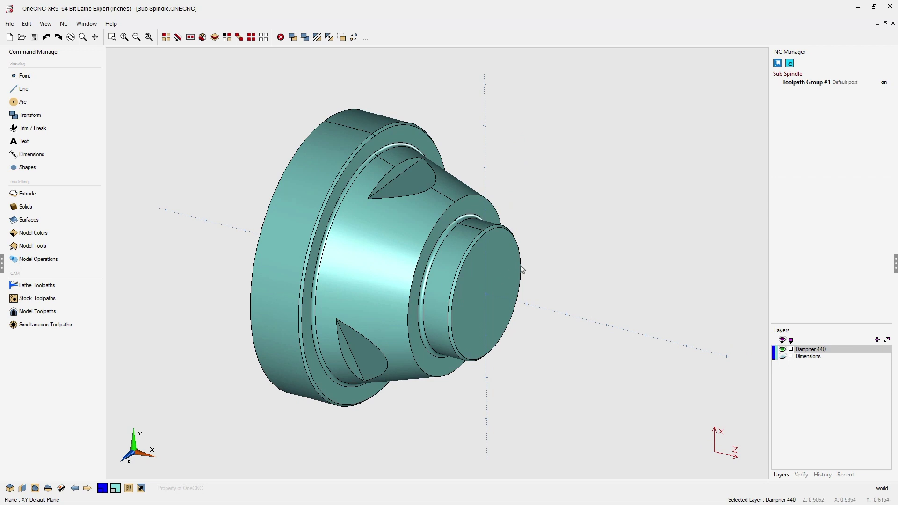
Rename the Dampner 440 layer as Main Spindle
{"action": "middle_click_drag", "start_coordinate": [523, 269], "coordinate": [490, 261]}
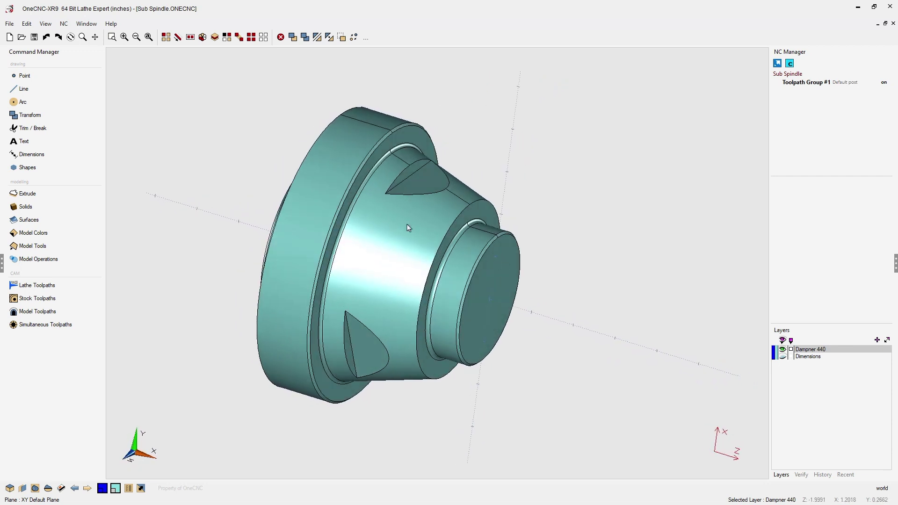
{"action": "middle_click_drag", "start_coordinate": [533, 285], "coordinate": [475, 267]}
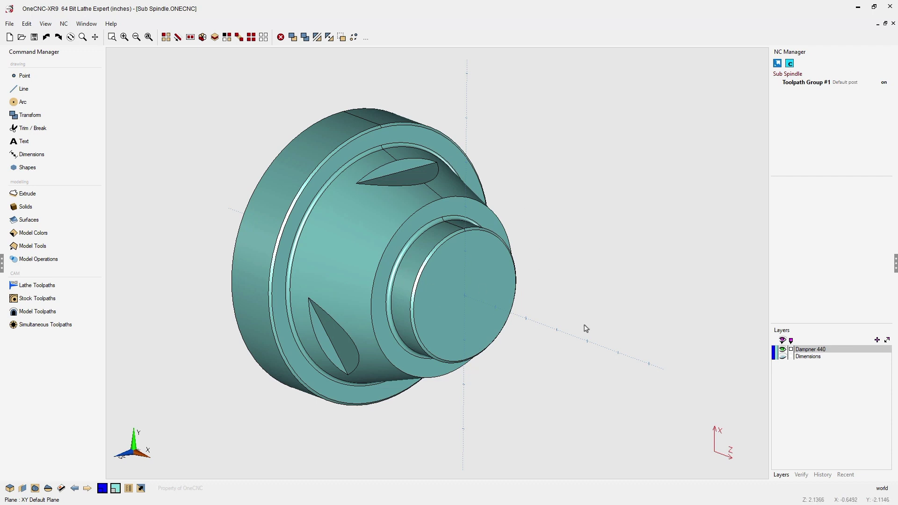
{"action": "double_click", "coordinate": [812, 353]}
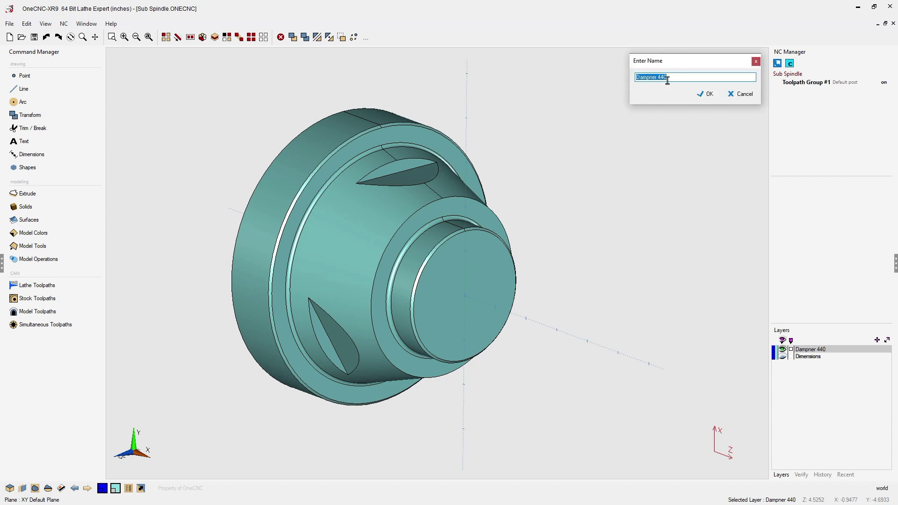
{"action": "type", "text": "Spindle"}
{"action": "key", "text": "Return"}
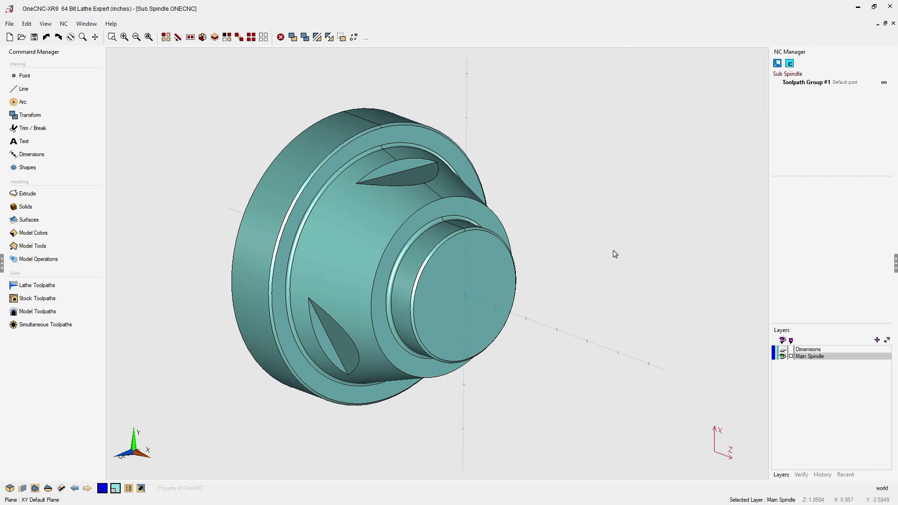
Create one copy of the part rotated 180 degrees about Y around the origin (0, 0, 0)
{"action": "right_click", "coordinate": [615, 254]}
{"action": "left_click", "coordinate": [601, 262]}
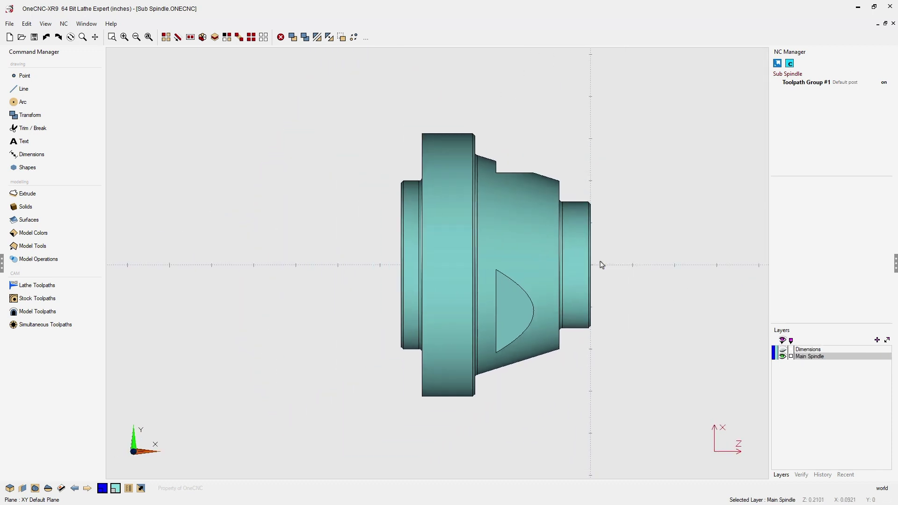
{"action": "middle_click_drag", "start_coordinate": [601, 264], "coordinate": [517, 253]}
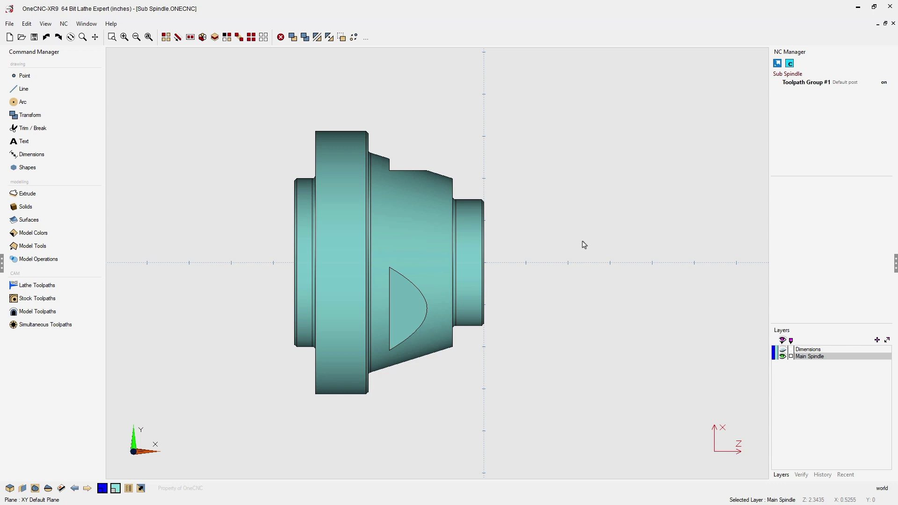
{"action": "key", "text": "ctrl+a"}
{"action": "key", "text": "s"}
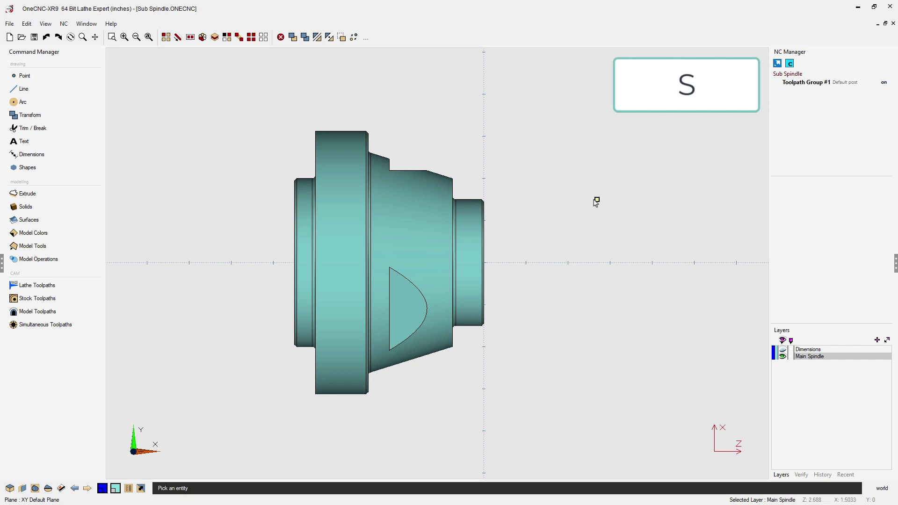
{"action": "left_click", "coordinate": [423, 223]}
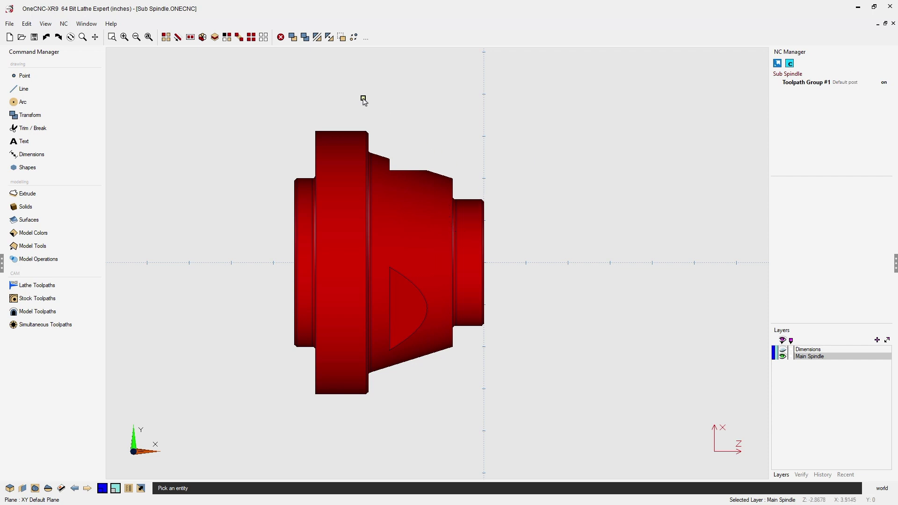
{"action": "left_click", "coordinate": [329, 38]}
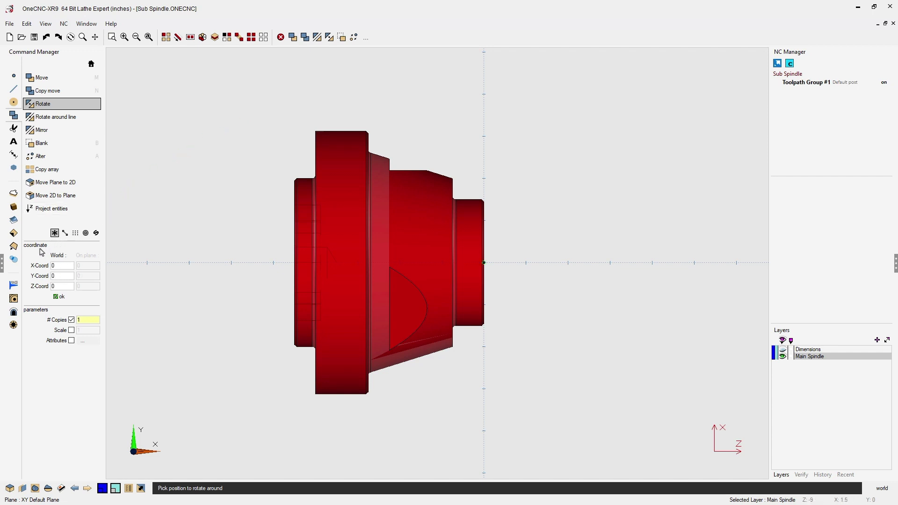
{"action": "left_click", "coordinate": [57, 298]}
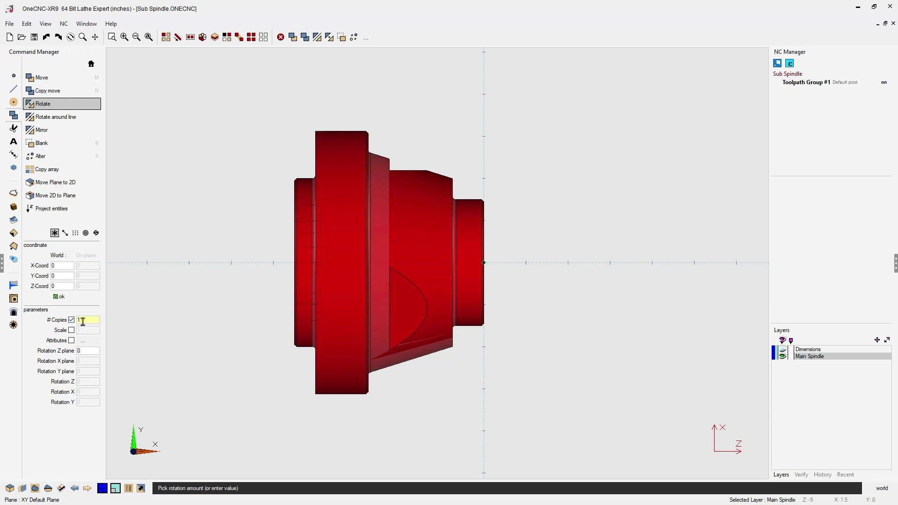
{"action": "left_click", "coordinate": [84, 401]}
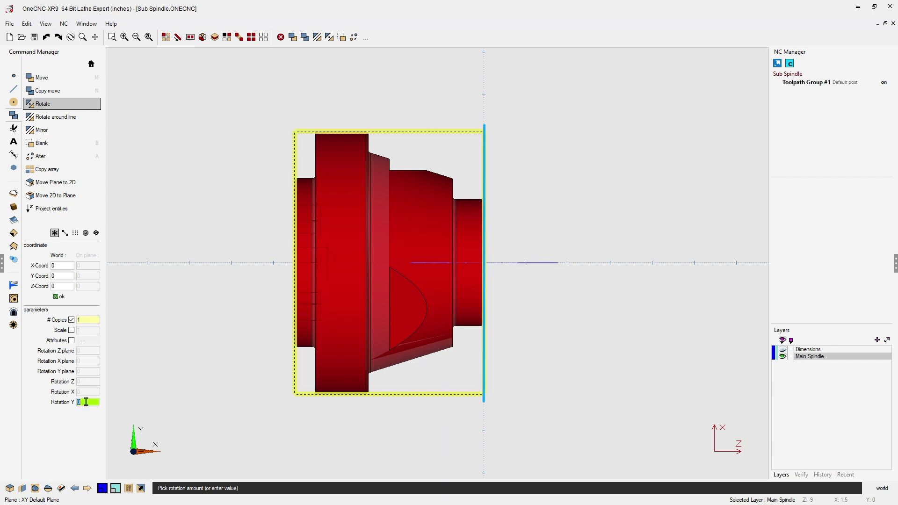
{"action": "type", "text": "180"}
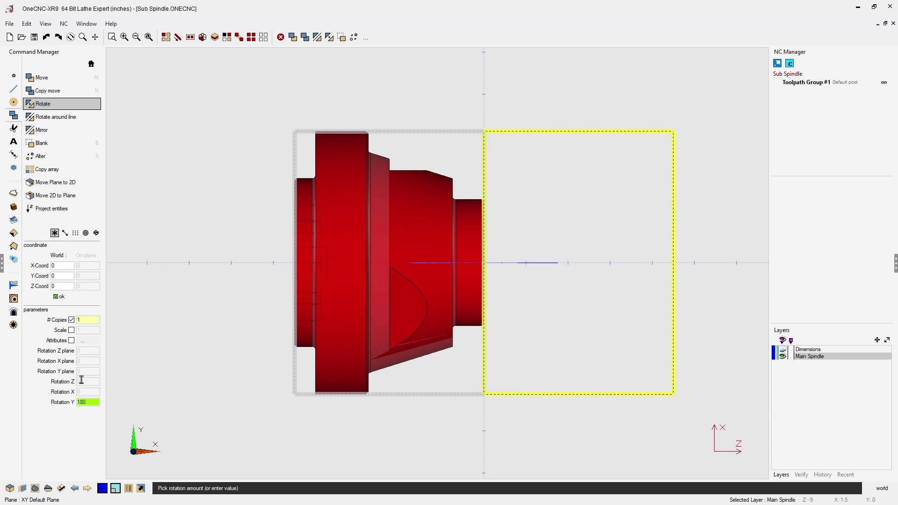
{"action": "left_click", "coordinate": [56, 297]}
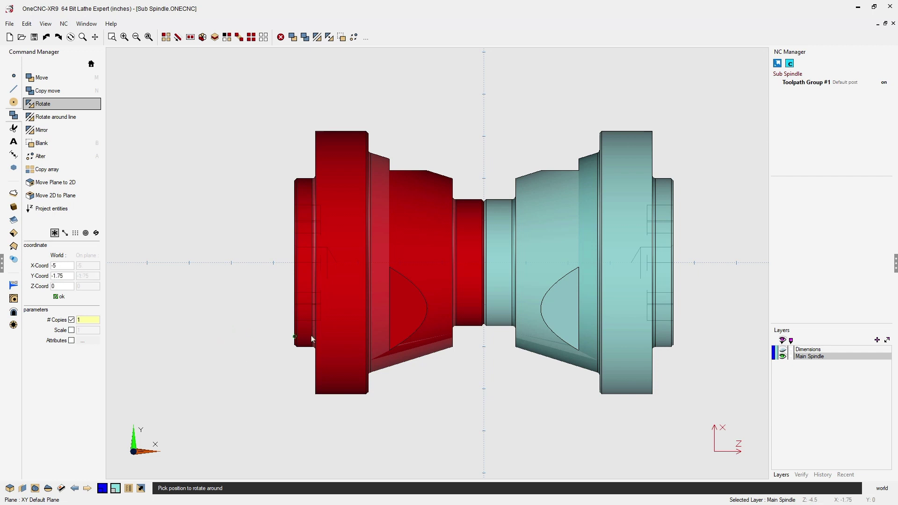
{"action": "left_click", "coordinate": [538, 297]}
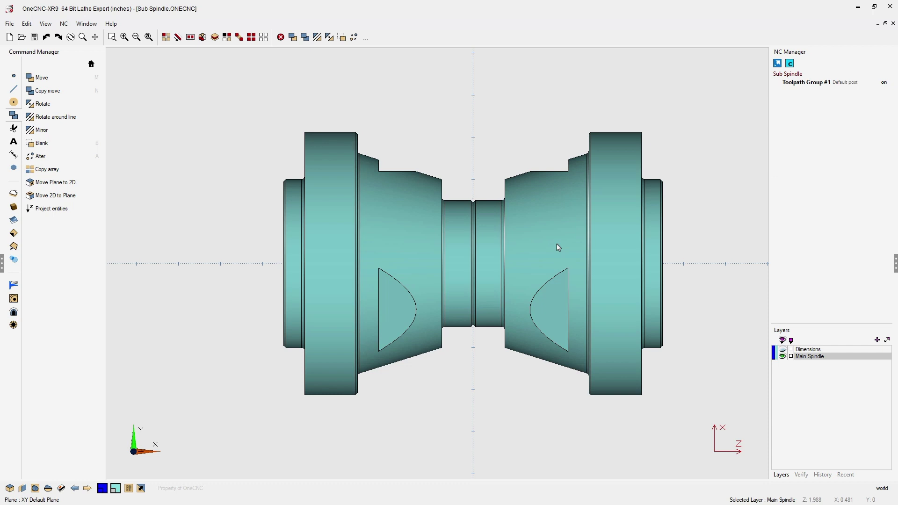
Assign the rotated copy of the part to a new layer named Sub Spindle
{"action": "key", "text": "s"}
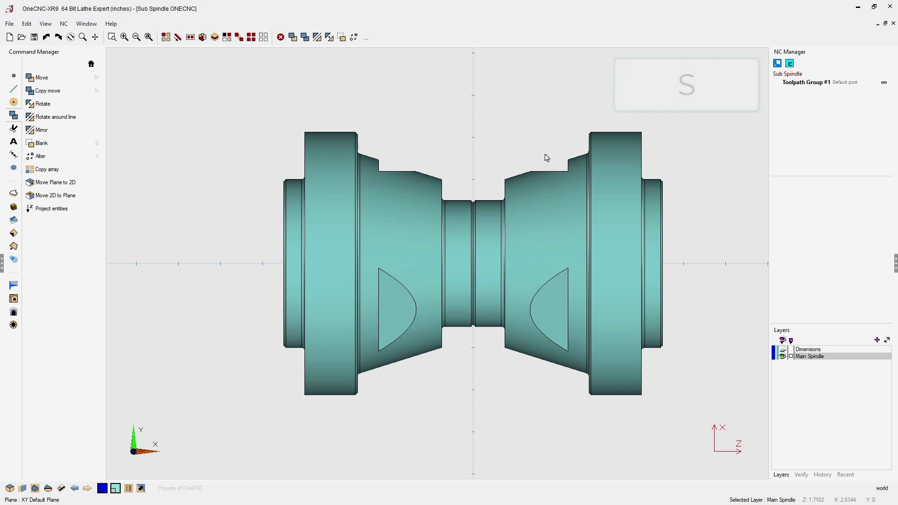
{"action": "left_click", "coordinate": [563, 242]}
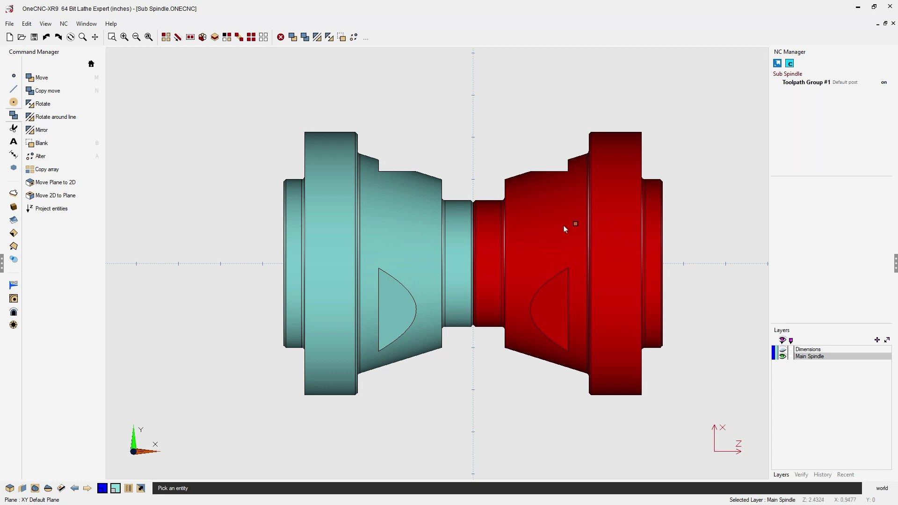
{"action": "left_click", "coordinate": [141, 488]}
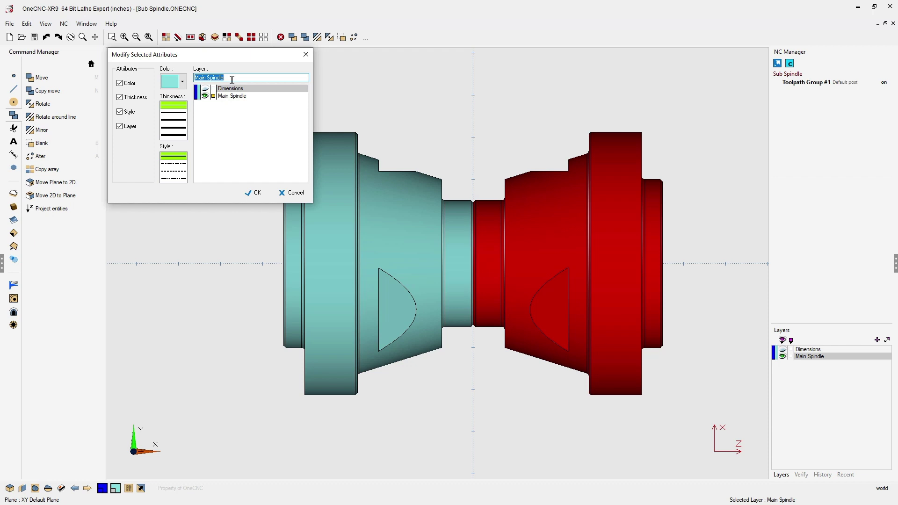
{"action": "double_click", "coordinate": [205, 78]}
{"action": "type", "text": "Sub"}
{"action": "left_click", "coordinate": [257, 193]}
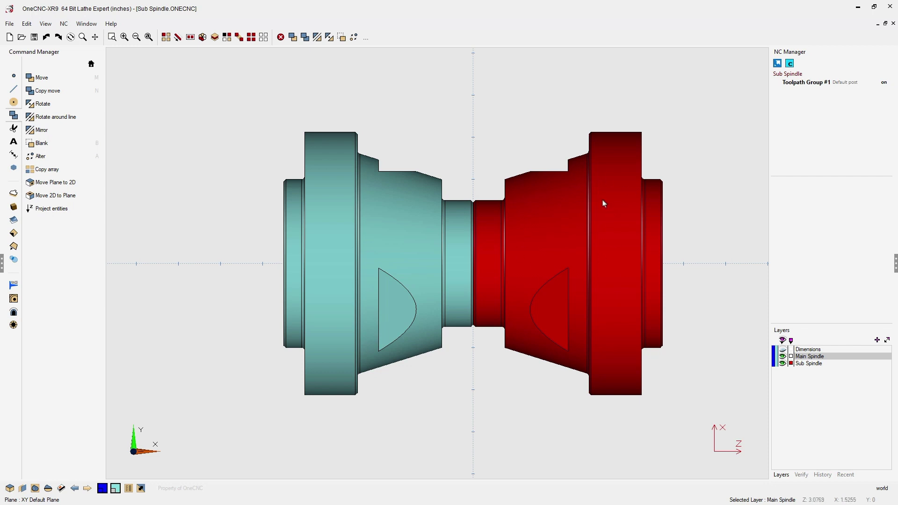
Toggle the visibility of both spindle layers, leaving Main Spindle hidden and Sub Spindle shown
{"action": "left_click", "coordinate": [783, 357]}
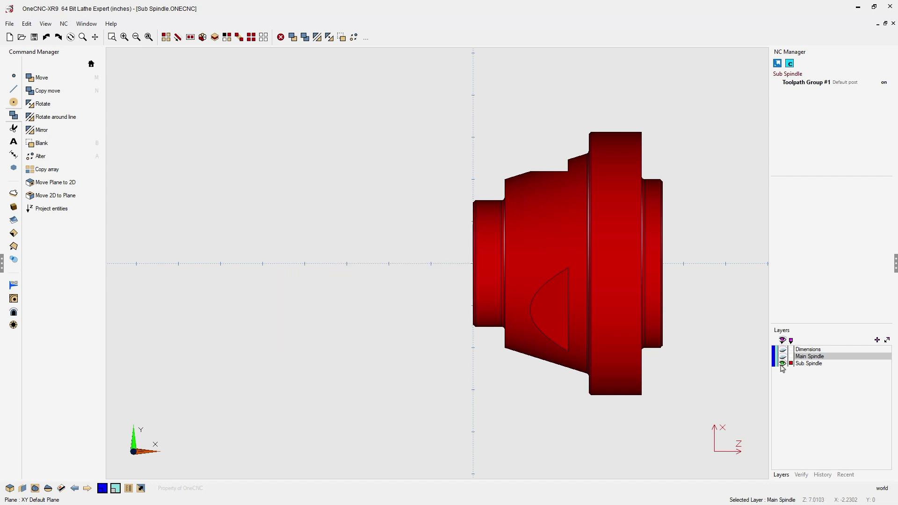
{"action": "left_click", "coordinate": [783, 364]}
{"action": "left_click", "coordinate": [784, 364]}
{"action": "left_click", "coordinate": [783, 364]}
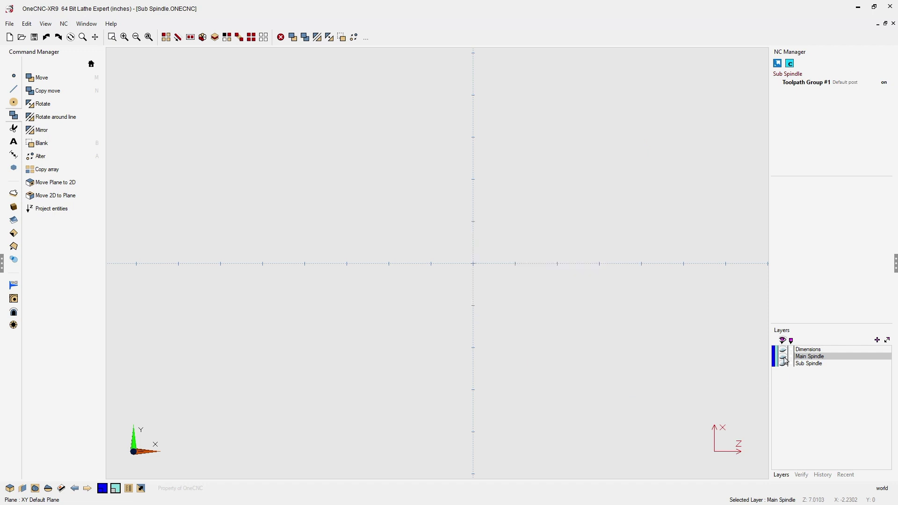
{"action": "left_click", "coordinate": [783, 357]}
{"action": "left_click", "coordinate": [783, 357]}
{"action": "left_click", "coordinate": [783, 357]}
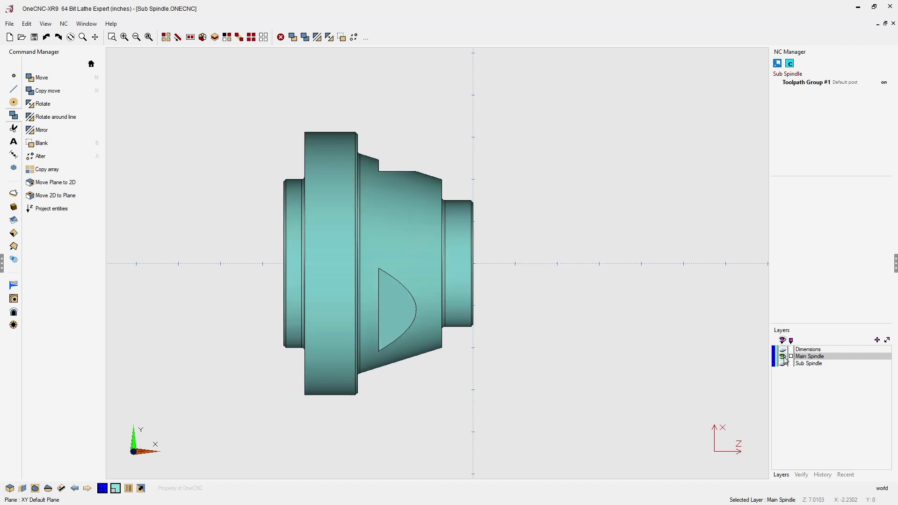
{"action": "left_click", "coordinate": [783, 357]}
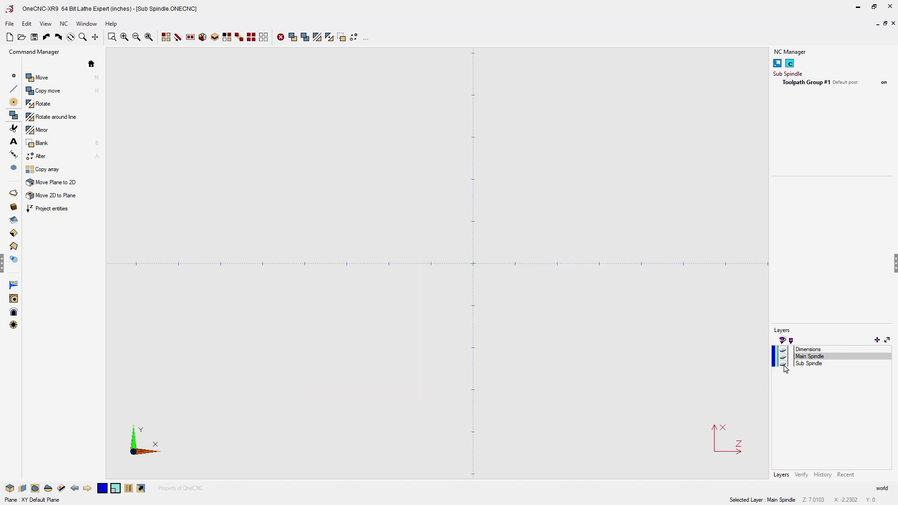
{"action": "left_click", "coordinate": [784, 365]}
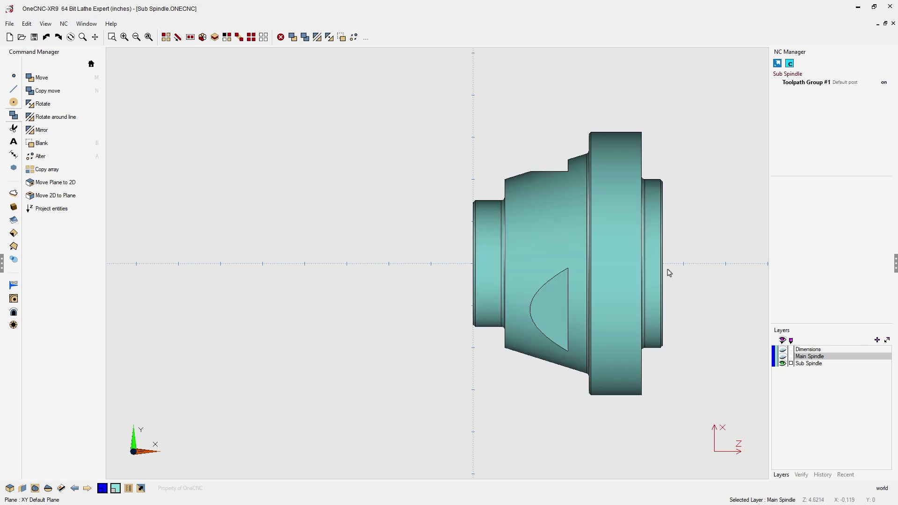
{"action": "middle_click_drag", "start_coordinate": [669, 269], "coordinate": [595, 274]}
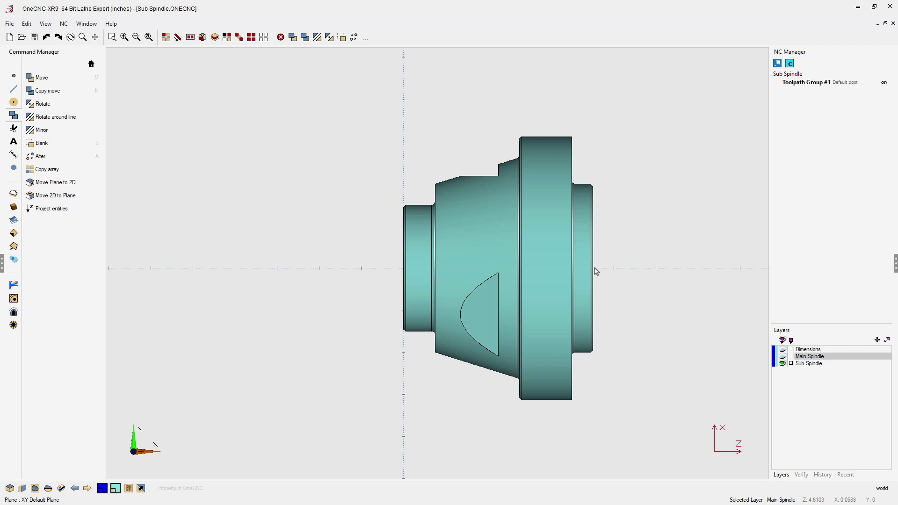
{"action": "right_click", "coordinate": [815, 86]}
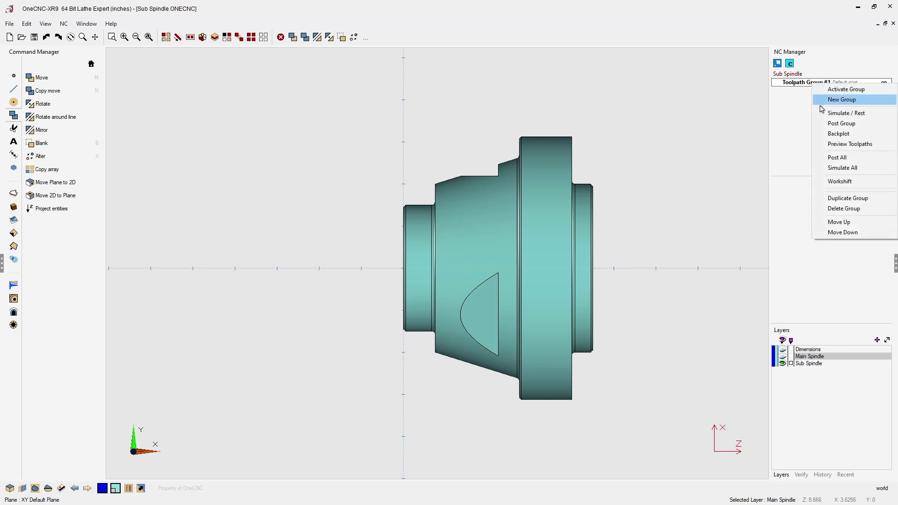
{"action": "left_click", "coordinate": [839, 182]}
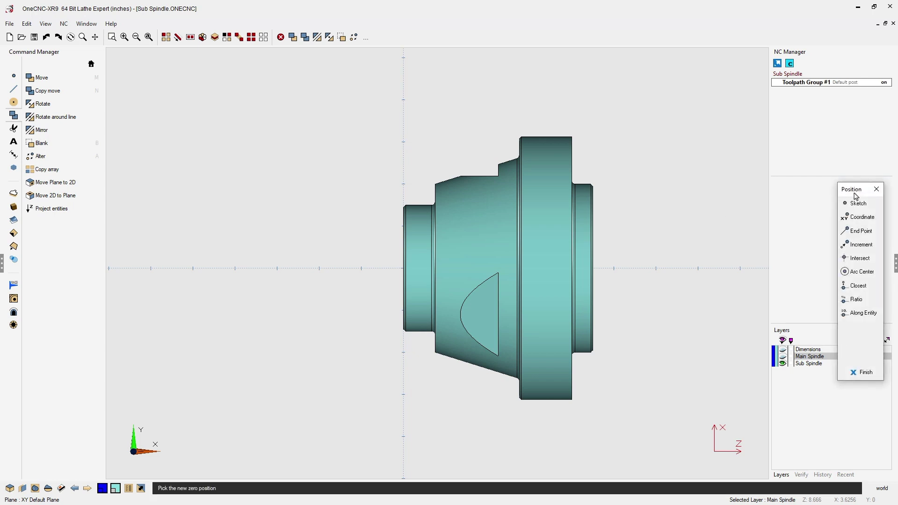
{"action": "left_click_drag", "start_coordinate": [856, 196], "coordinate": [715, 76]}
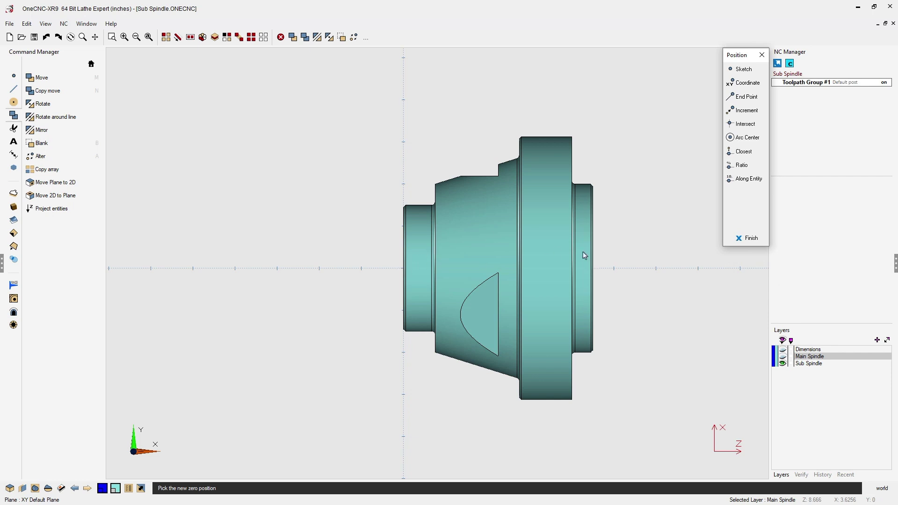
{"action": "left_click", "coordinate": [747, 239]}
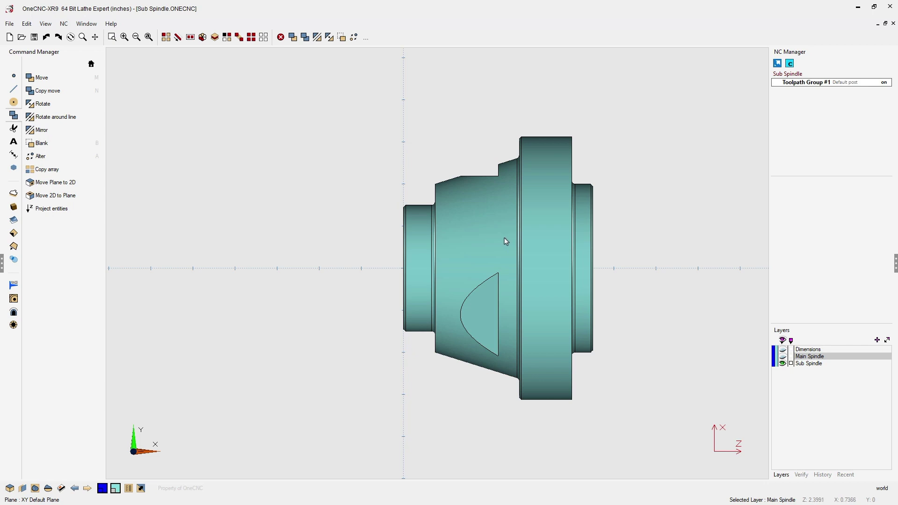
Move the Sub Spindle part by an X increment of -4.5, with Y and Z increments of 0
{"action": "key", "text": "s"}
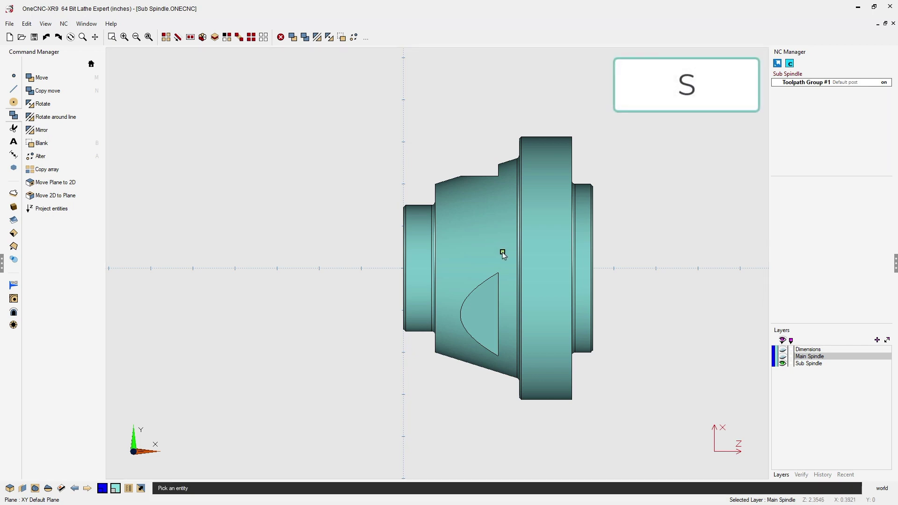
{"action": "left_click", "coordinate": [502, 253]}
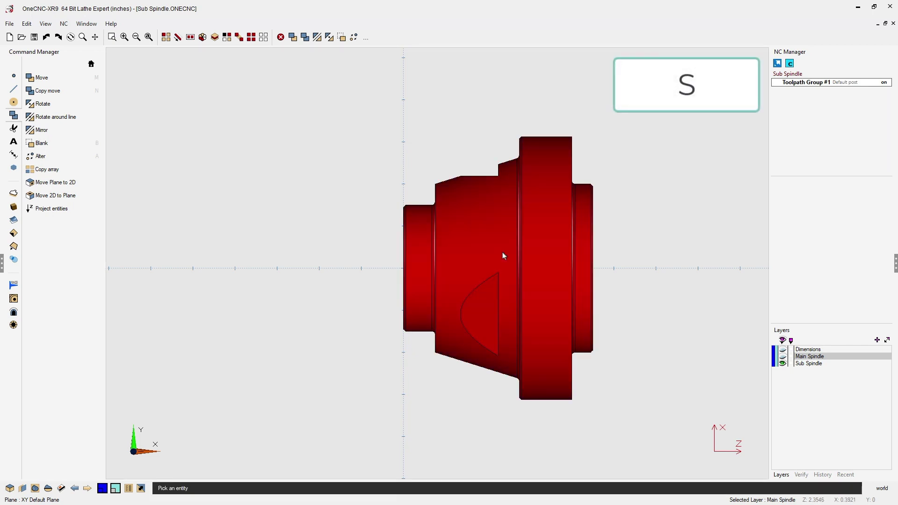
{"action": "left_click", "coordinate": [293, 37]}
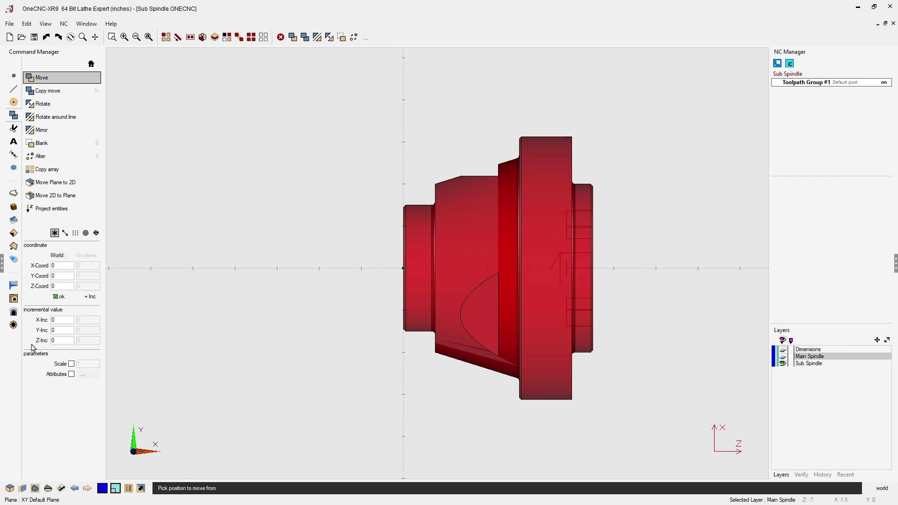
{"action": "left_click", "coordinate": [88, 297]}
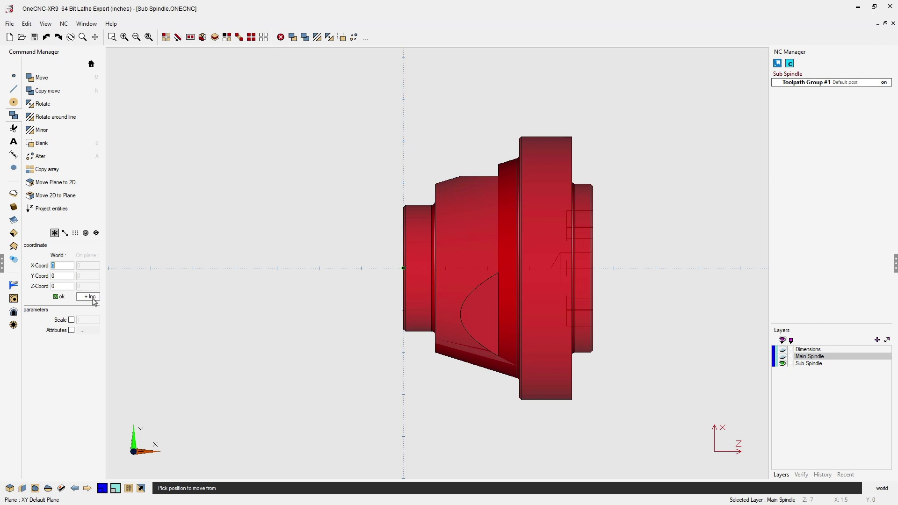
{"action": "left_click", "coordinate": [93, 300]}
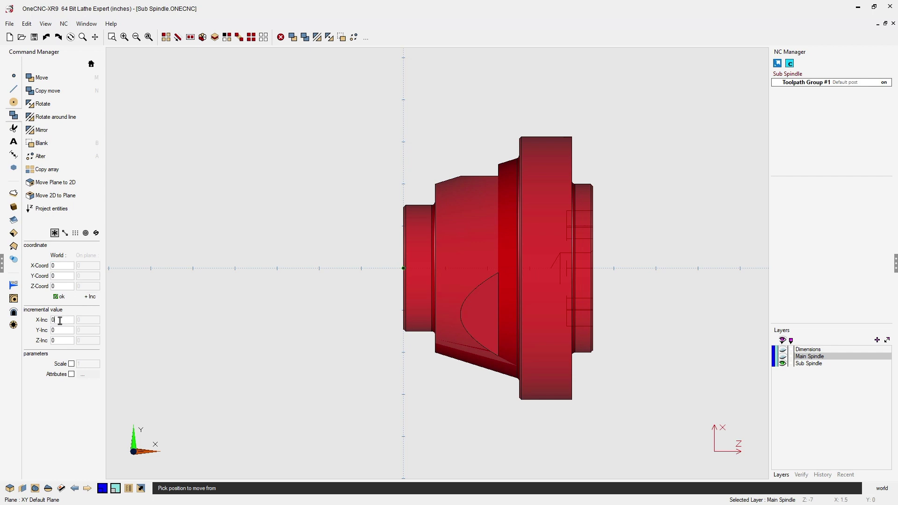
{"action": "left_click_drag", "start_coordinate": [60, 321], "coordinate": [48, 321]}
{"action": "type", "text": "-4.5"}
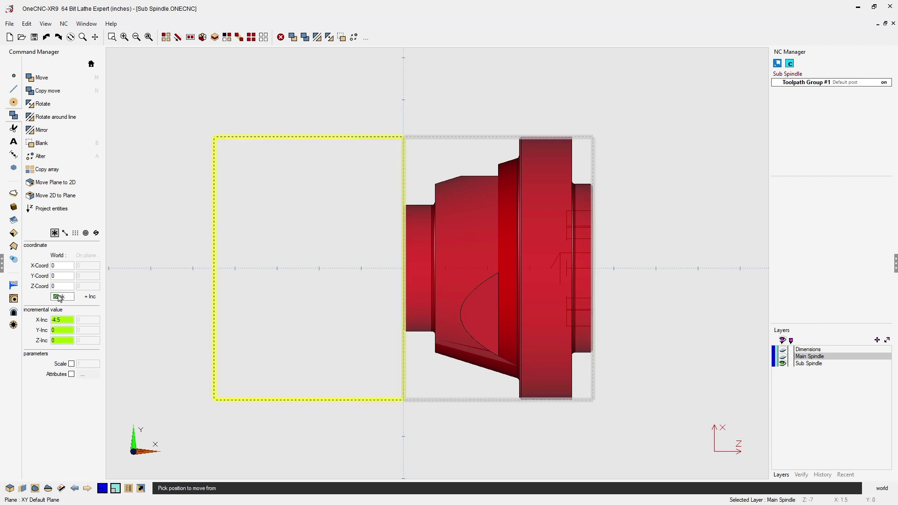
{"action": "left_click", "coordinate": [59, 298]}
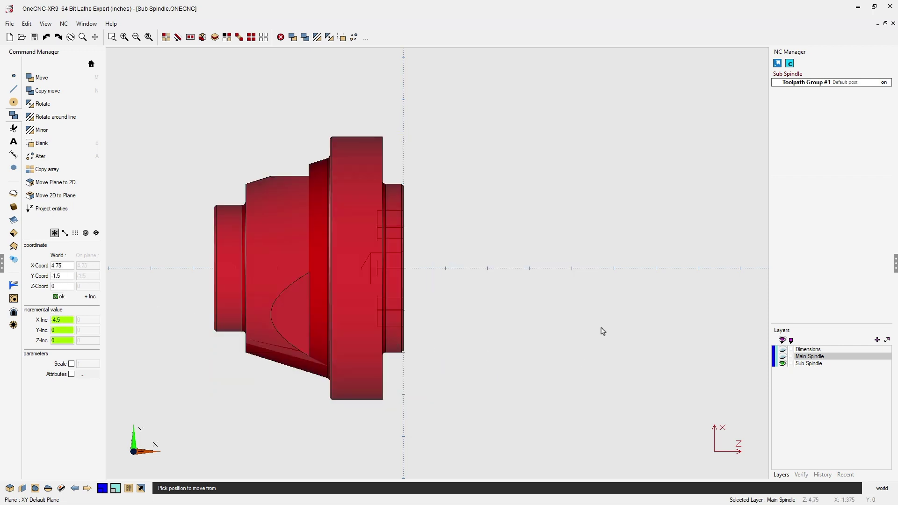
Make Sub Spindle the current layer and extract the circular edges of the eight holes around the part's central bore
{"action": "left_click", "coordinate": [815, 364]}
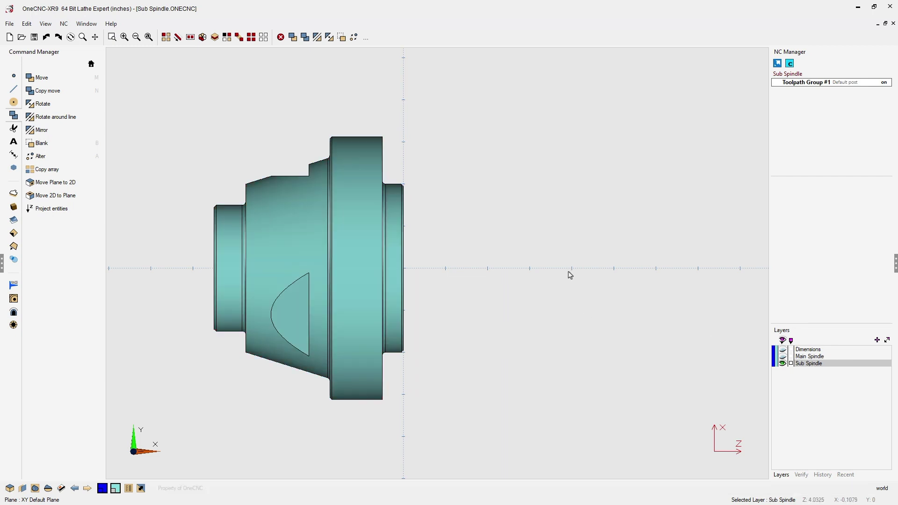
{"action": "middle_click_drag", "start_coordinate": [567, 275], "coordinate": [528, 262]}
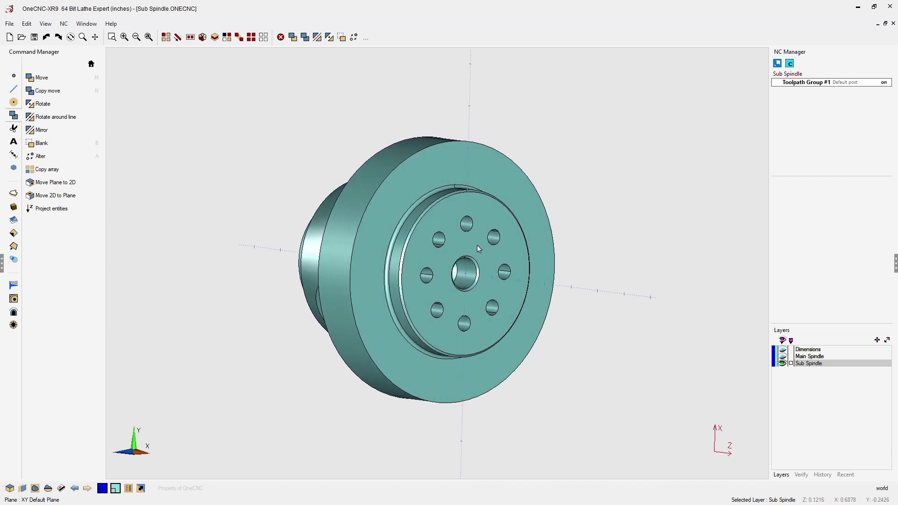
{"action": "left_click", "coordinate": [14, 246]}
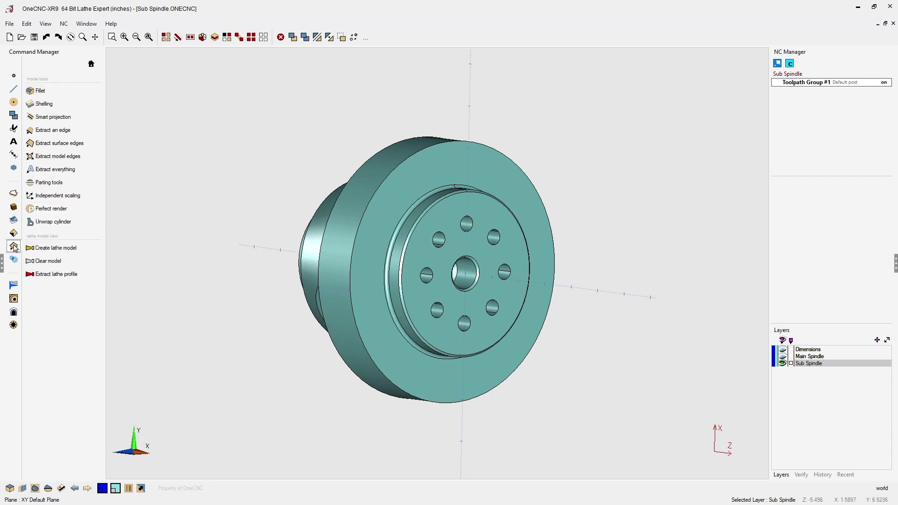
{"action": "left_click", "coordinate": [58, 133]}
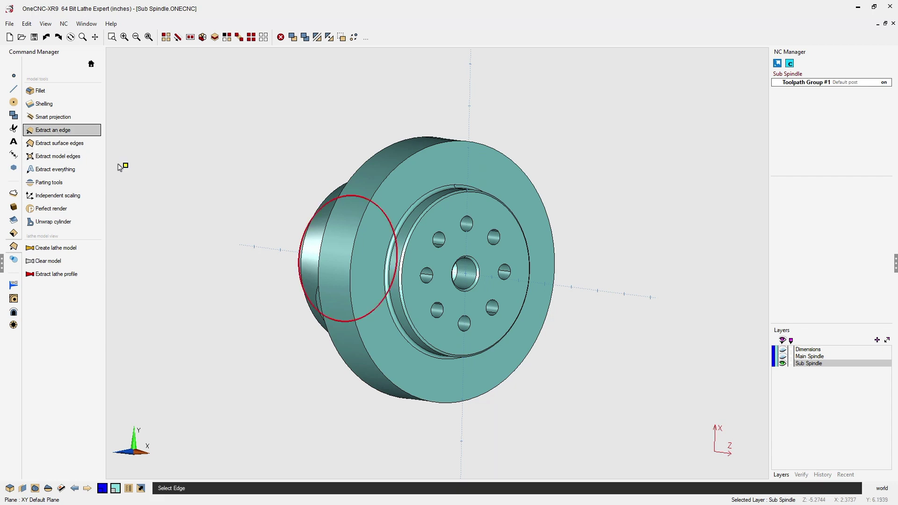
{"action": "left_click", "coordinate": [439, 237]}
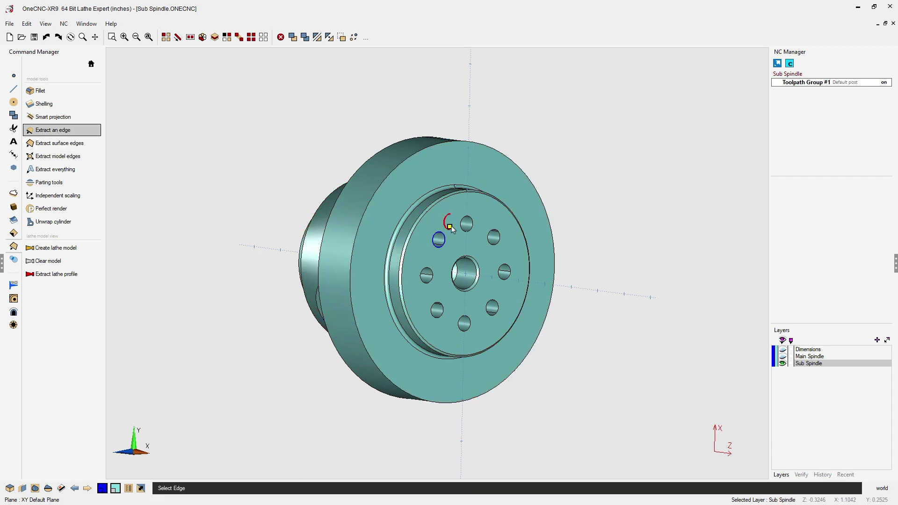
{"action": "left_click", "coordinate": [467, 218]}
{"action": "left_click", "coordinate": [496, 237]}
{"action": "left_click", "coordinate": [506, 271]}
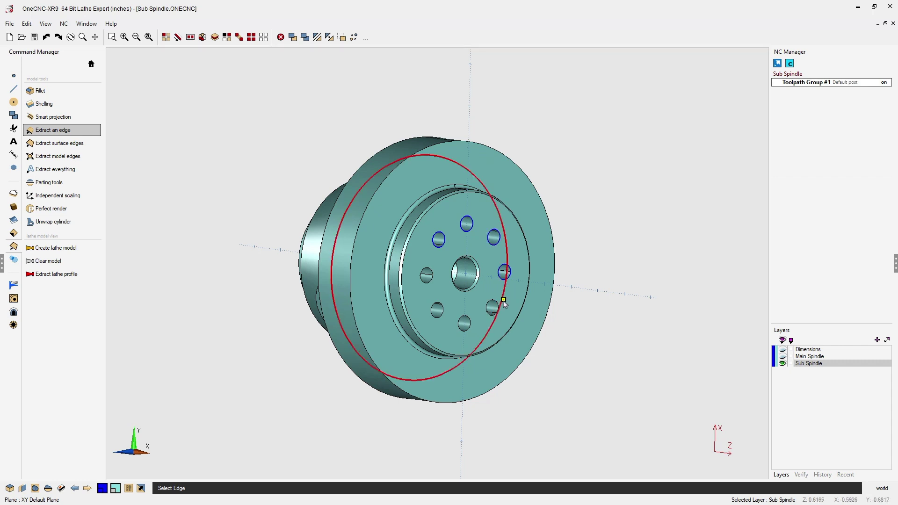
{"action": "left_click", "coordinate": [491, 310]}
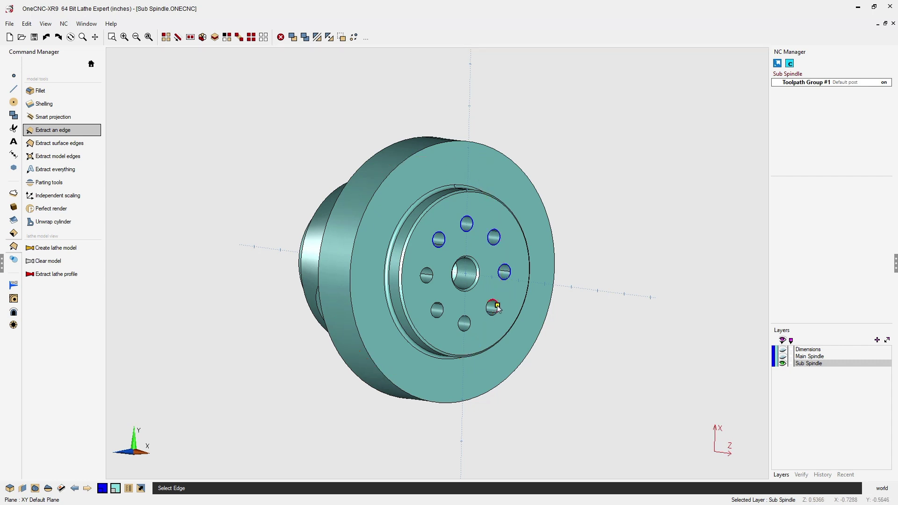
{"action": "left_click", "coordinate": [467, 328]}
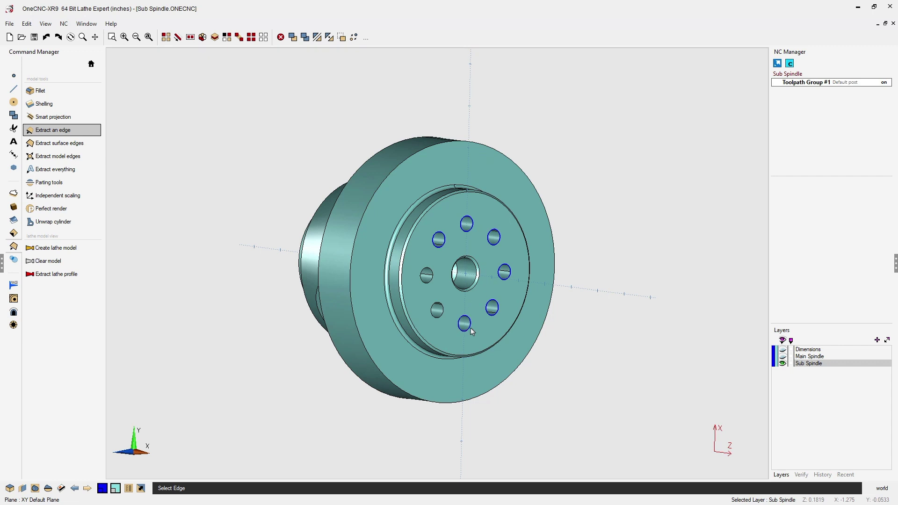
{"action": "left_click", "coordinate": [437, 310]}
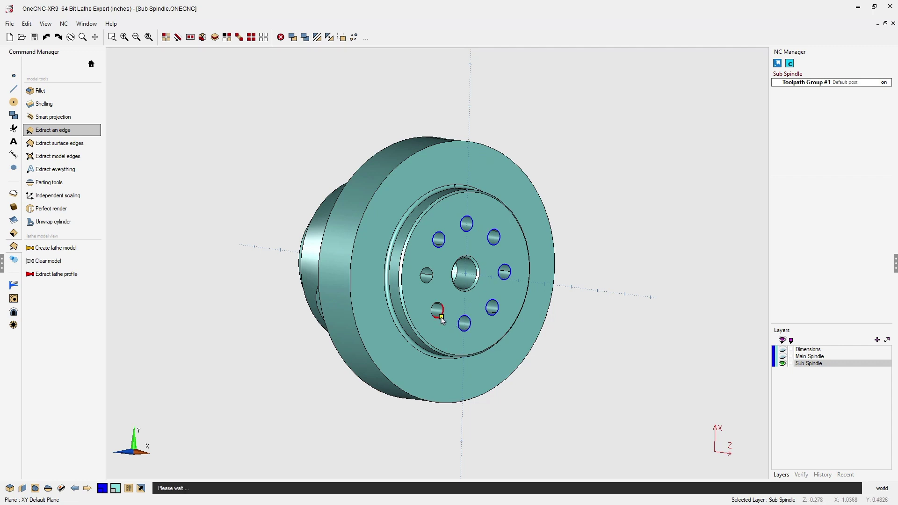
{"action": "left_click", "coordinate": [429, 280]}
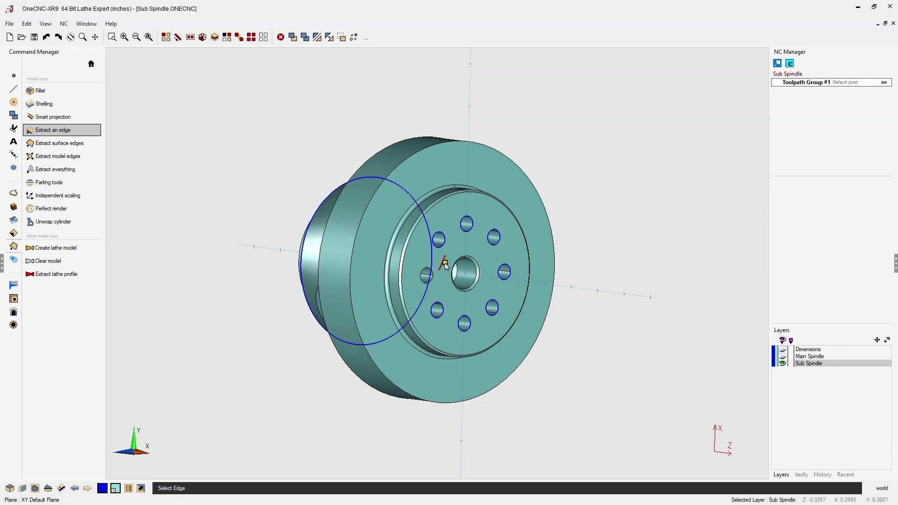
{"action": "left_click", "coordinate": [430, 272]}
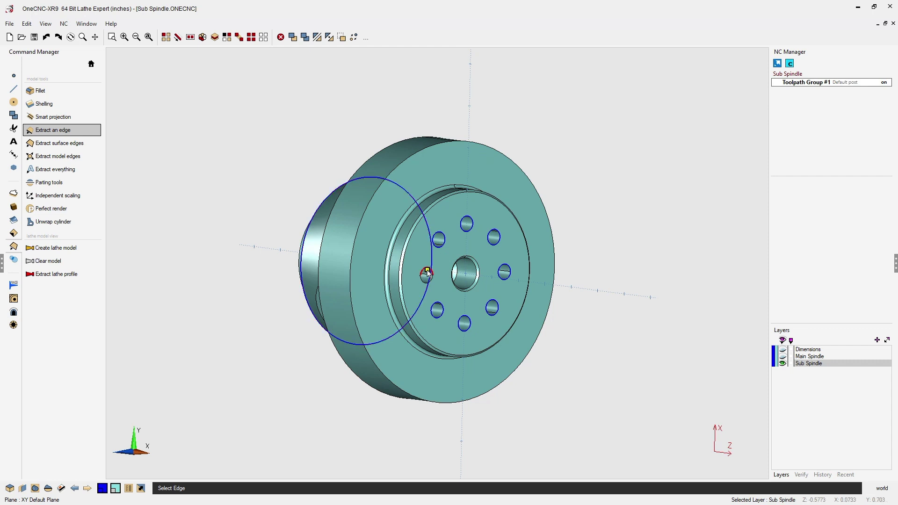
{"action": "right_click", "coordinate": [594, 244]}
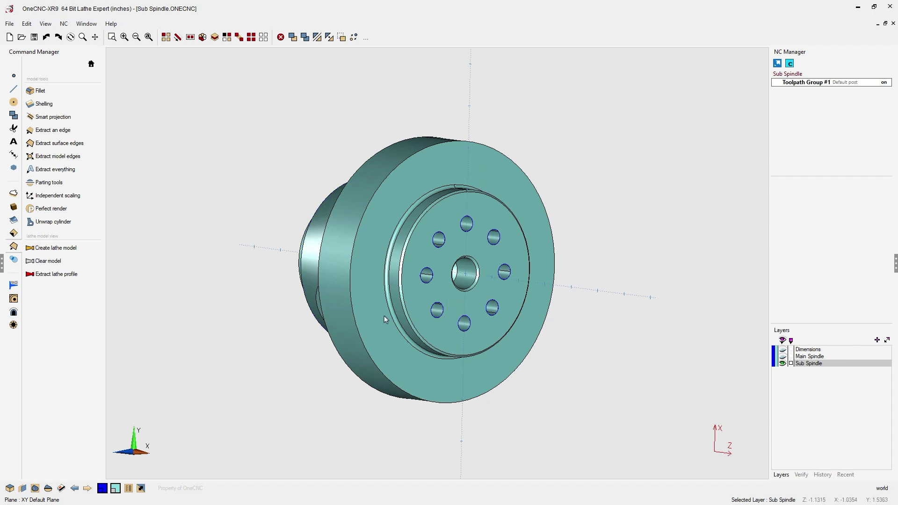
Blank the solid to inspect the extracted hole circles on their own, and show the solid again
{"action": "key", "text": "s"}
{"action": "left_click", "coordinate": [385, 228]}
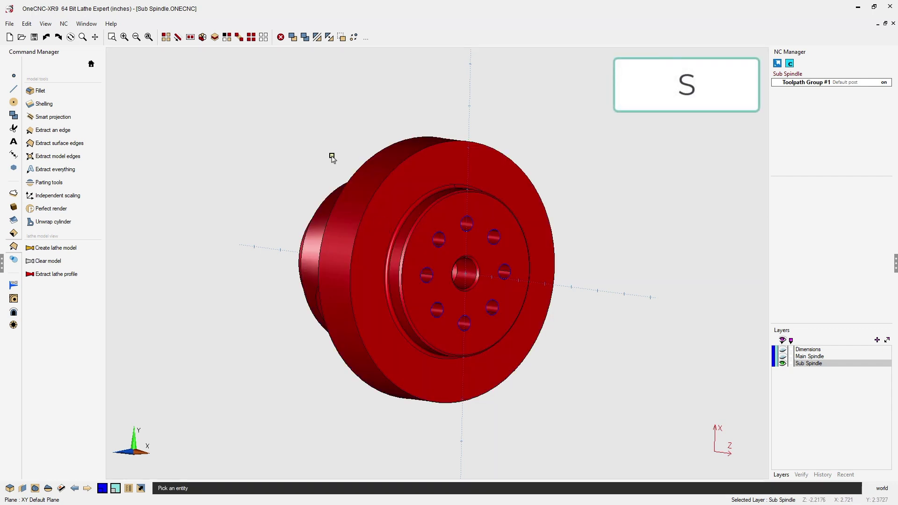
{"action": "key", "text": "b"}
{"action": "right_click", "coordinate": [279, 162]}
{"action": "scroll", "coordinate": [503, 273], "scroll_direction": "up", "scroll_amount": 4}
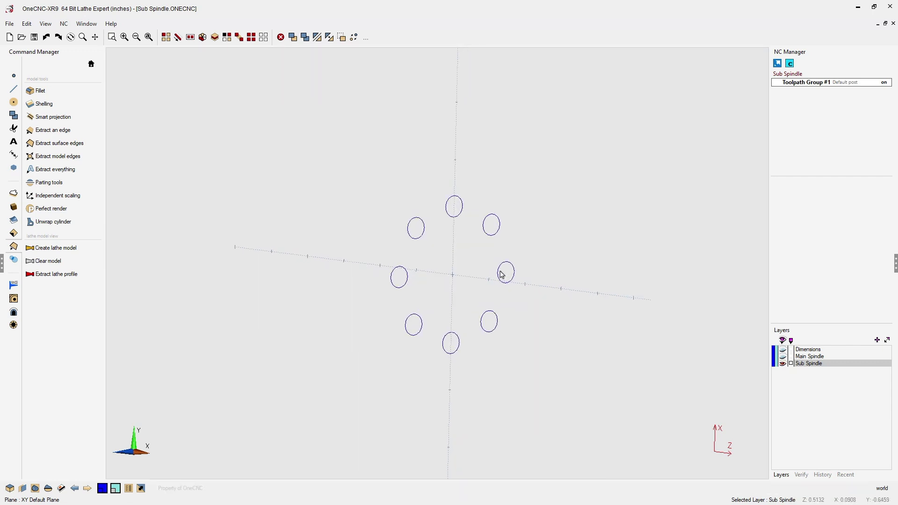
{"action": "scroll", "coordinate": [492, 254], "scroll_direction": "up", "scroll_amount": 2}
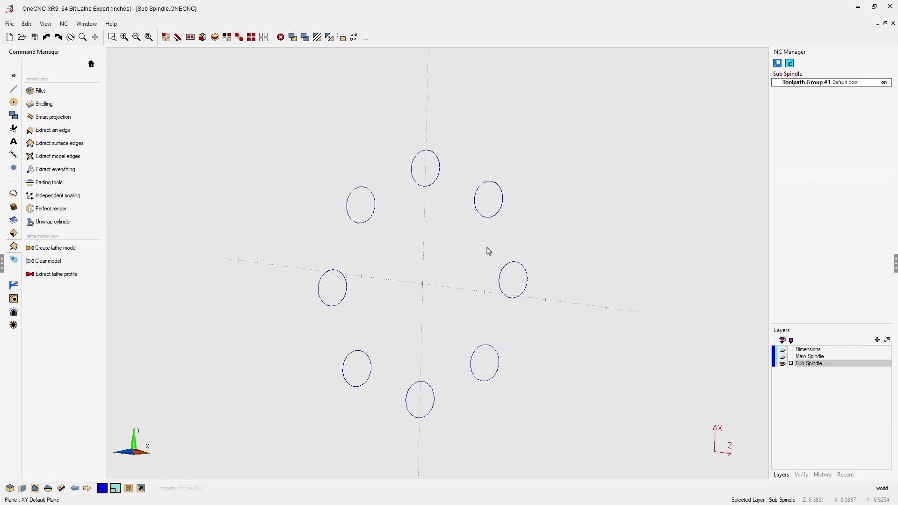
{"action": "scroll", "coordinate": [477, 249], "scroll_direction": "down", "scroll_amount": 3}
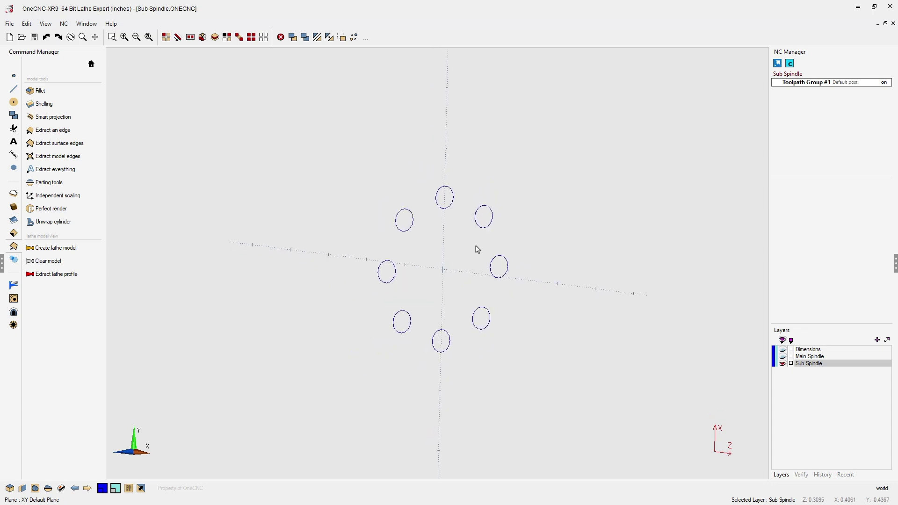
{"action": "left_click", "coordinate": [784, 364]}
Extract the lathe profile from the Sub Spindle part in the XY view and blank the solid
{"action": "mouse_move", "coordinate": [517, 262]}
{"action": "middle_mouse_down"}
{"action": "mouse_move", "coordinate": [535, 252]}
{"action": "mouse_move", "coordinate": [544, 263]}
{"action": "mouse_move", "coordinate": [525, 250]}
{"action": "mouse_move", "coordinate": [530, 273]}
{"action": "middle_mouse_up"}
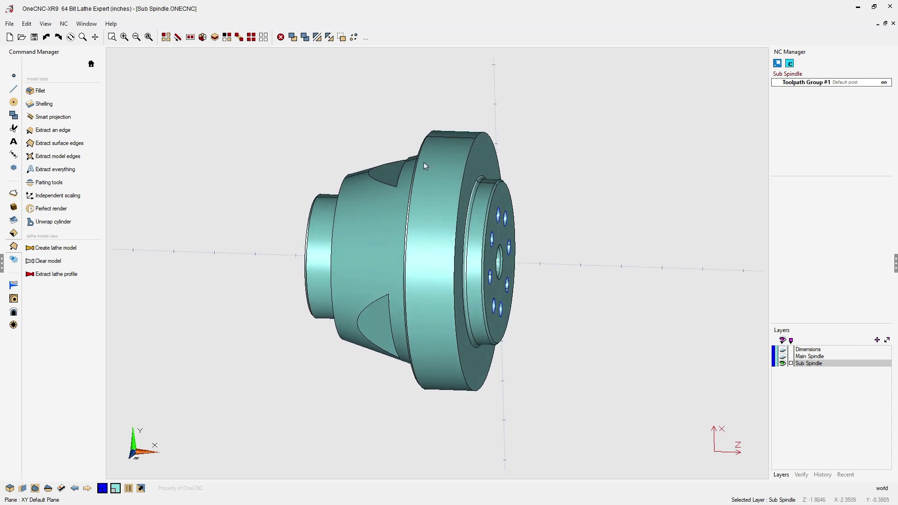
{"action": "right_click", "coordinate": [533, 190]}
{"action": "left_click", "coordinate": [559, 200]}
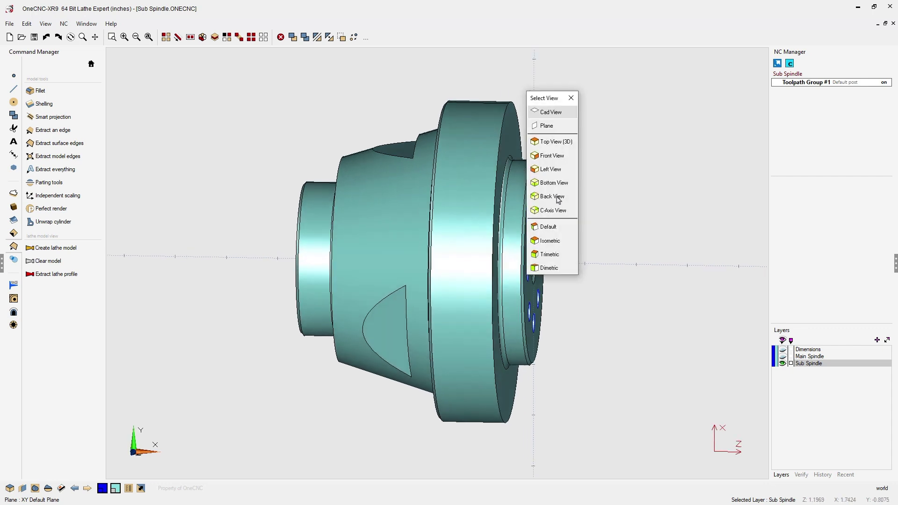
{"action": "scroll", "coordinate": [627, 183], "scroll_direction": "down", "scroll_amount": 2}
{"action": "middle_click_drag", "start_coordinate": [625, 187], "coordinate": [587, 190]}
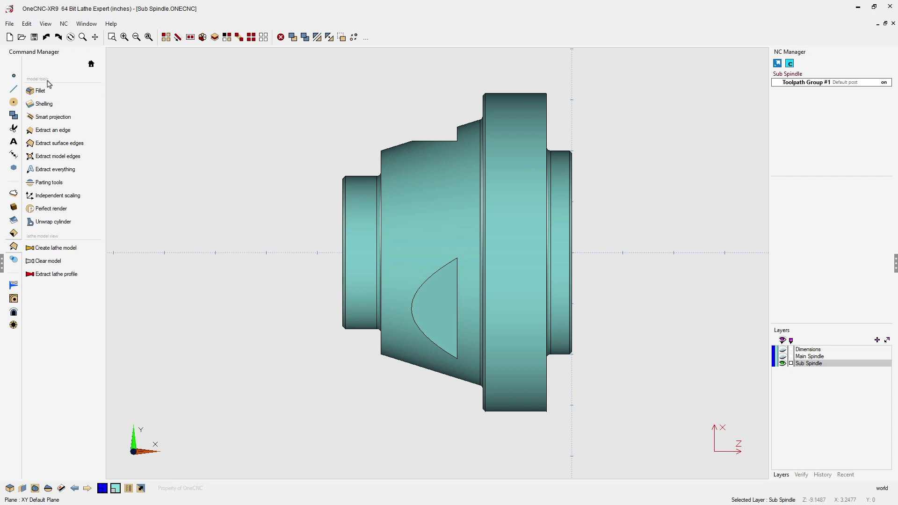
{"action": "left_click", "coordinate": [48, 278]}
{"action": "key", "text": "s"}
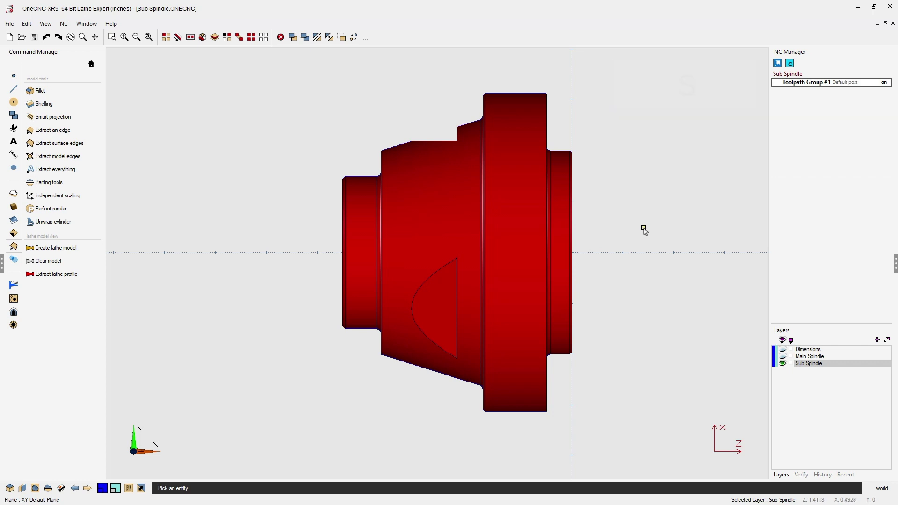
{"action": "key", "text": "b"}
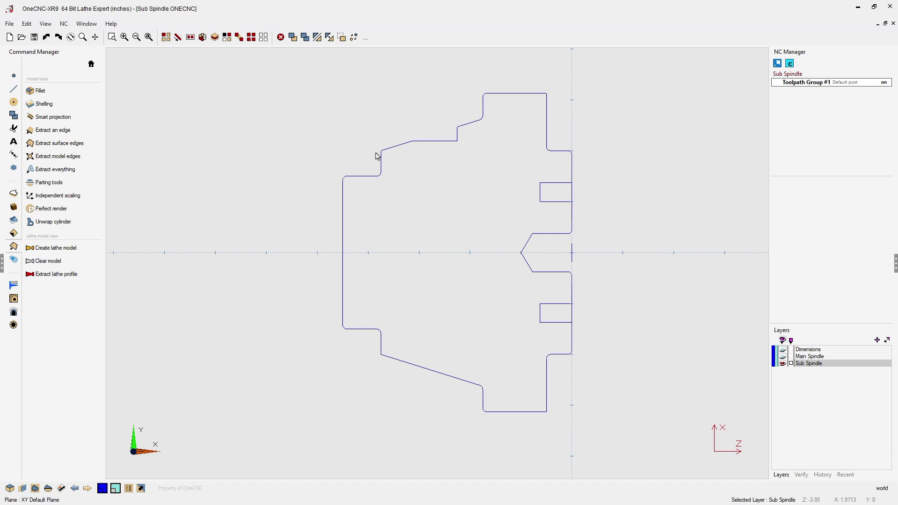
Draw a horizontal line along the X axis through the whole profile, ending beyond the holed face at X 1, Y 0
{"action": "left_click", "coordinate": [12, 92]}
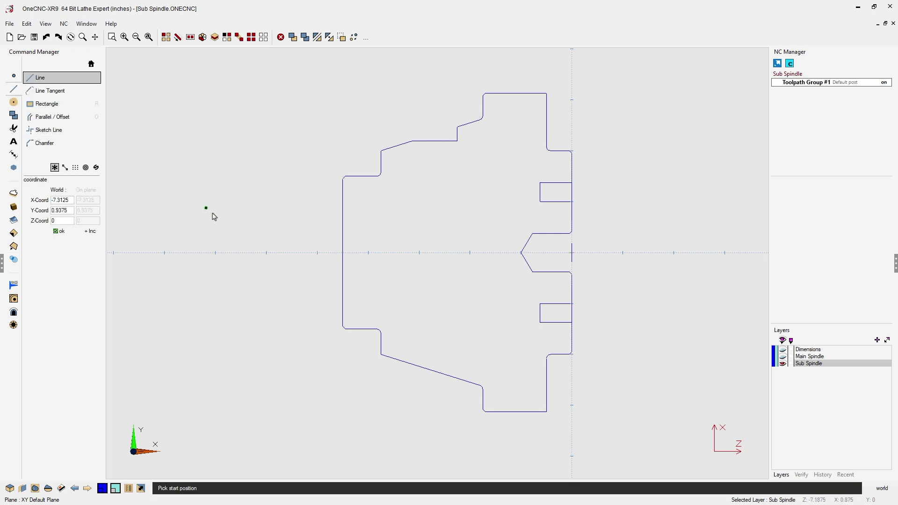
{"action": "left_click", "coordinate": [307, 253]}
{"action": "left_click", "coordinate": [623, 253]}
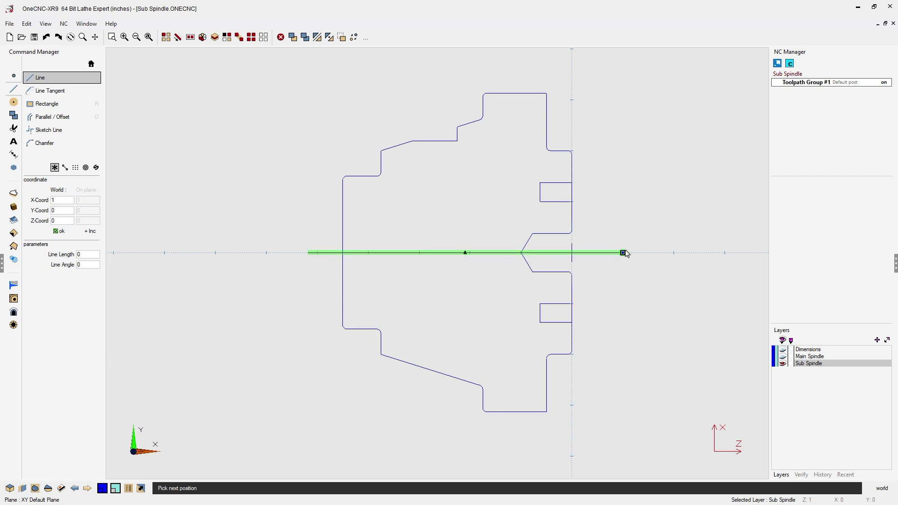
{"action": "right_click", "coordinate": [647, 153]}
{"action": "right_click", "coordinate": [646, 153]}
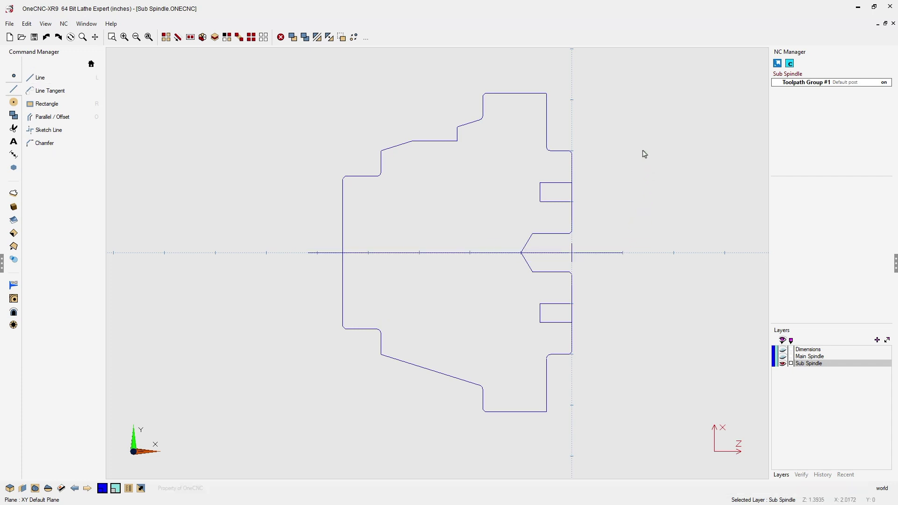
Trim the vertical end line to its upper half and the centre line between that end and the bore's drill tip
{"action": "key", "text": "t"}
{"action": "key", "text": "t"}
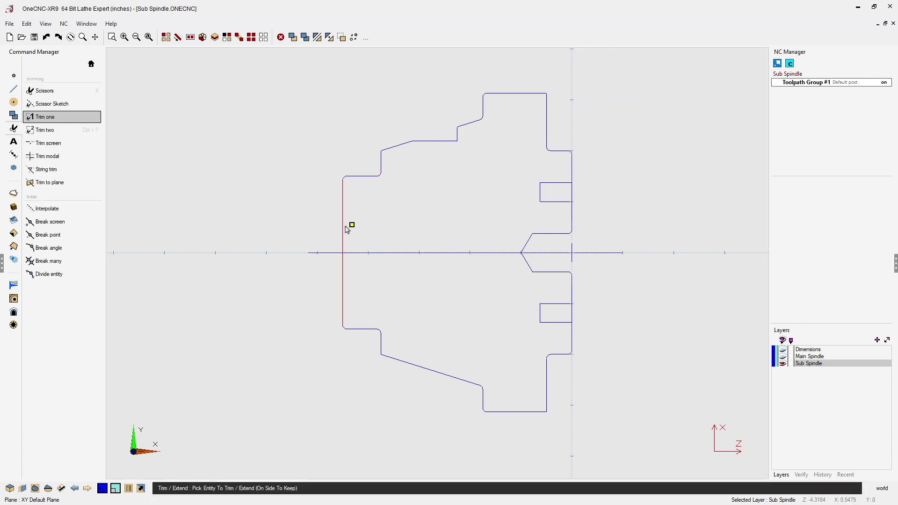
{"action": "left_click", "coordinate": [357, 253]}
{"action": "left_click", "coordinate": [363, 254]}
{"action": "left_click", "coordinate": [344, 243]}
{"action": "left_click", "coordinate": [508, 253]}
{"action": "left_click", "coordinate": [524, 248]}
{"action": "key", "text": "Escape"}
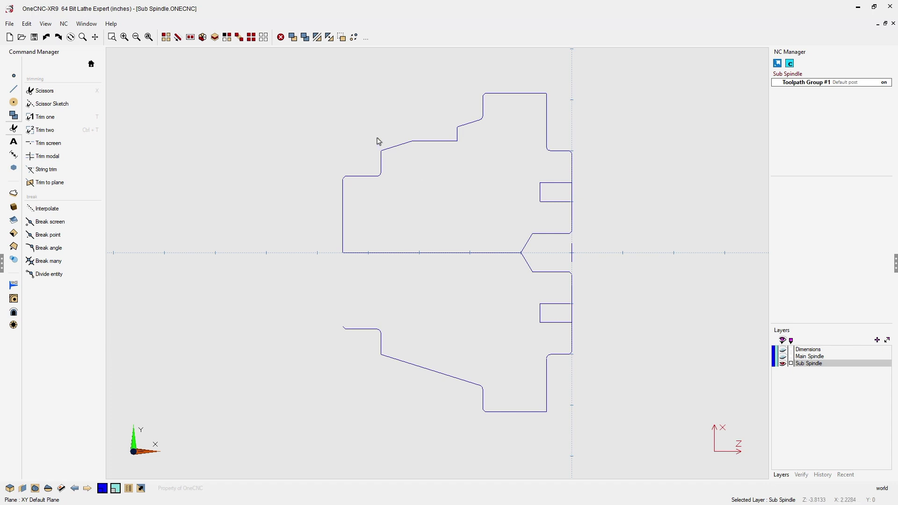
Delete the profile geometry below the centre line using a region selection
{"action": "left_click", "coordinate": [190, 37]}
{"action": "left_click", "coordinate": [313, 266]}
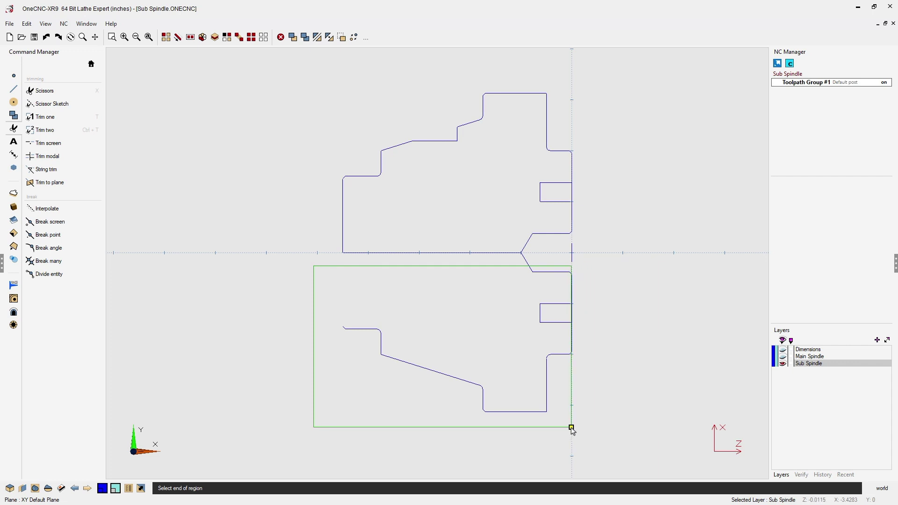
{"action": "left_click", "coordinate": [571, 428]}
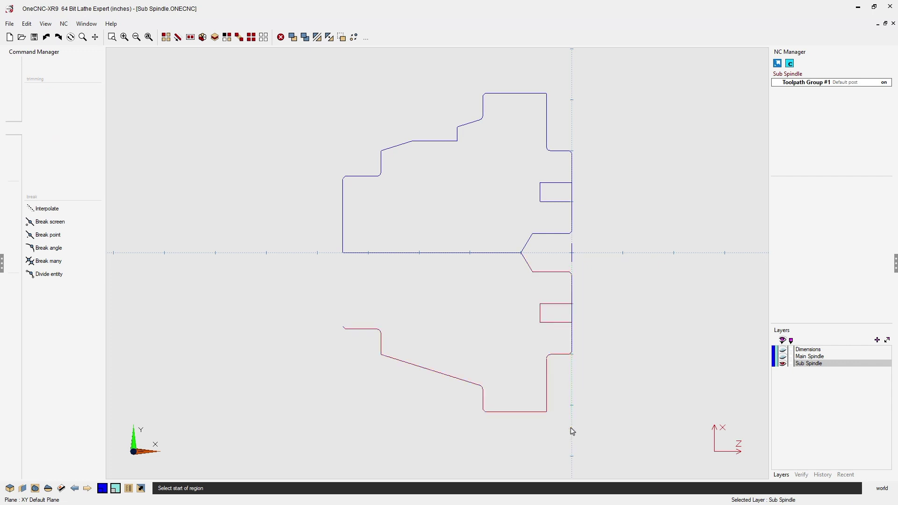
{"action": "key", "text": "Delete"}
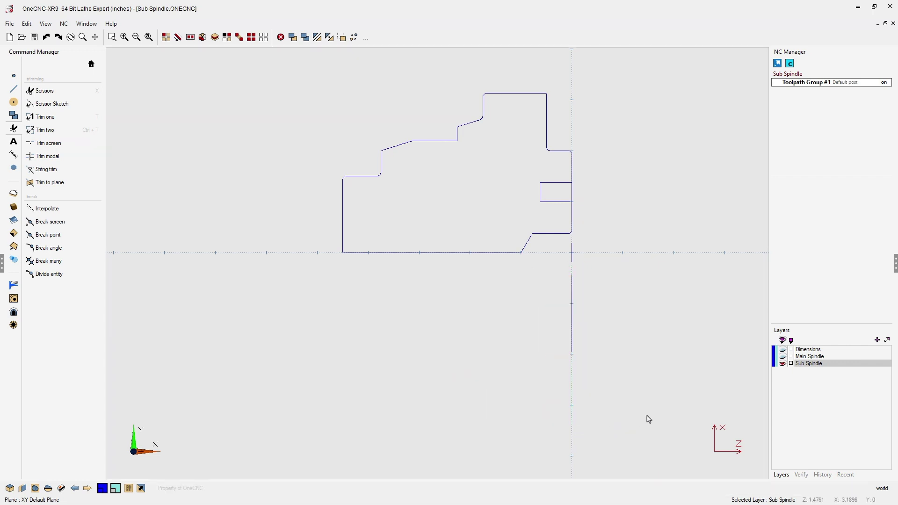
Delete the leftover vertical face line segments at and below the centre line, keeping the eight hole circles
{"action": "middle_click_drag", "start_coordinate": [631, 397], "coordinate": [581, 394]}
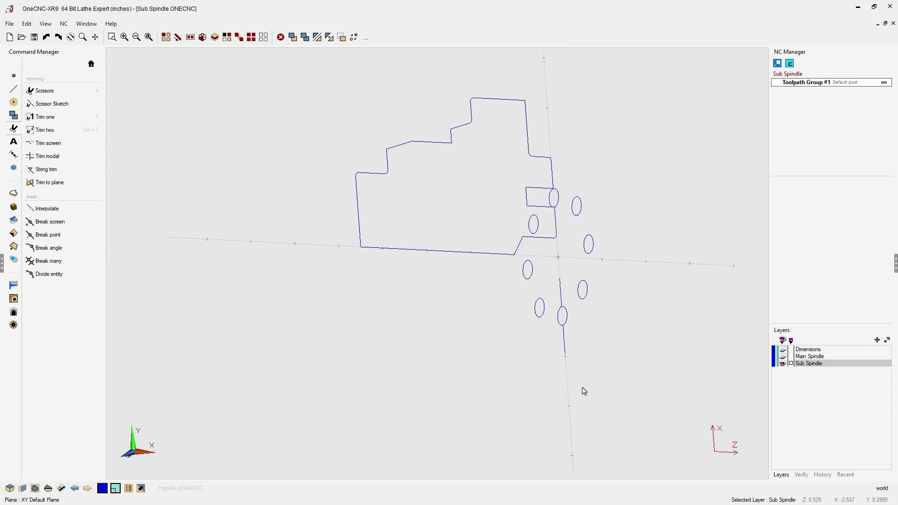
{"action": "scroll", "coordinate": [583, 391], "scroll_direction": "up", "scroll_amount": 2}
{"action": "key", "text": "x"}
{"action": "left_click", "coordinate": [553, 272]}
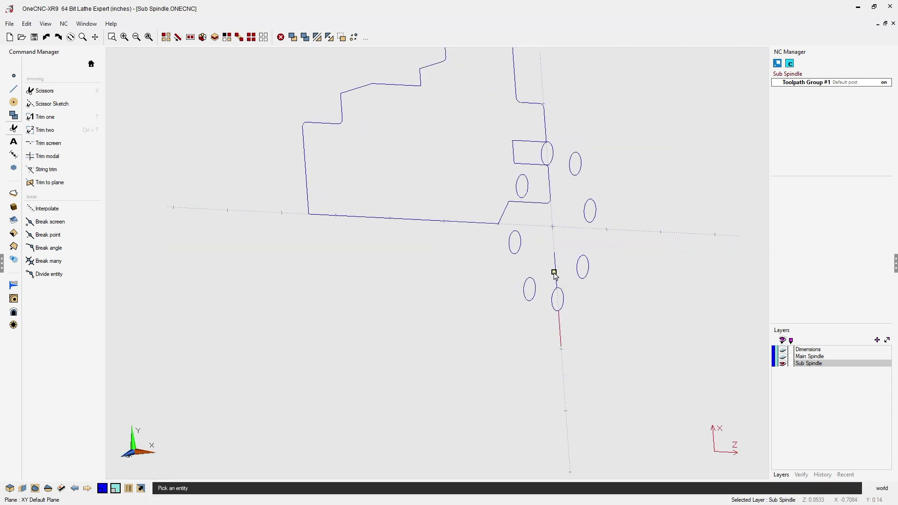
{"action": "right_click", "coordinate": [649, 337]}
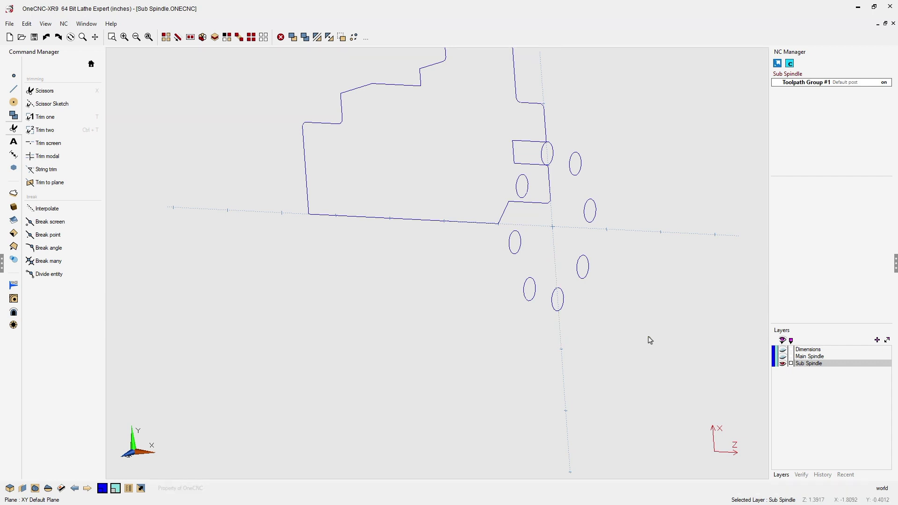
Delete the three lines of the rectangular hole outline and the vertical face segment just below it, keeping the hole circles
{"action": "mouse_move", "coordinate": [561, 259]}
{"action": "middle_mouse_down"}
{"action": "mouse_move", "coordinate": [553, 259]}
{"action": "mouse_move", "coordinate": [552, 298]}
{"action": "mouse_move", "coordinate": [640, 280]}
{"action": "mouse_move", "coordinate": [538, 287]}
{"action": "mouse_move", "coordinate": [542, 226]}
{"action": "mouse_move", "coordinate": [554, 219]}
{"action": "mouse_move", "coordinate": [580, 205]}
{"action": "mouse_move", "coordinate": [623, 225]}
{"action": "middle_mouse_up"}
{"action": "scroll", "coordinate": [584, 229], "scroll_direction": "up", "scroll_amount": 2}
{"action": "scroll", "coordinate": [584, 230], "scroll_direction": "up", "scroll_amount": 1}
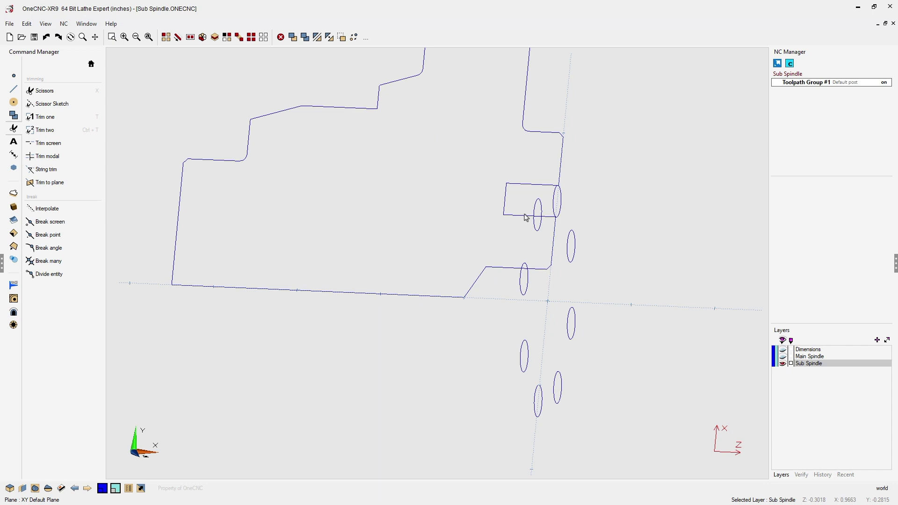
{"action": "key", "text": "Delete"}
{"action": "left_click", "coordinate": [532, 184]}
{"action": "left_click", "coordinate": [506, 197]}
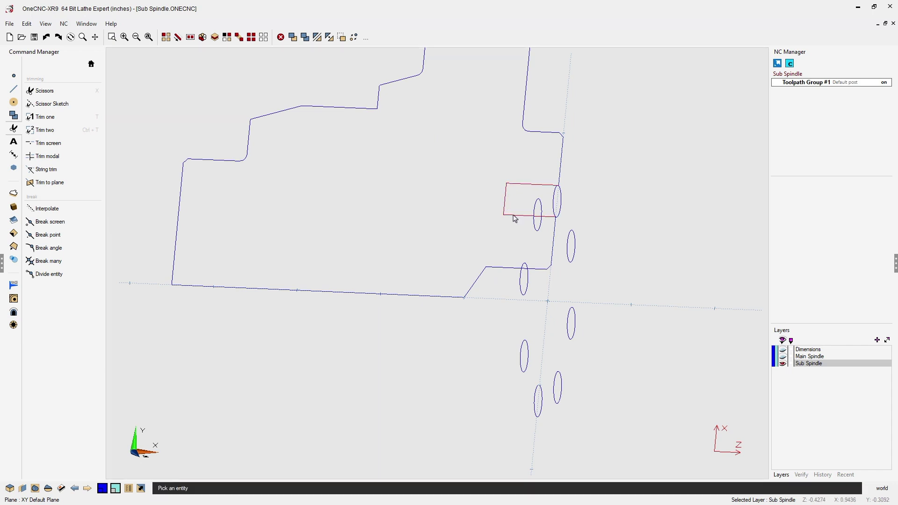
{"action": "left_click", "coordinate": [553, 241]}
{"action": "right_click", "coordinate": [630, 194]}
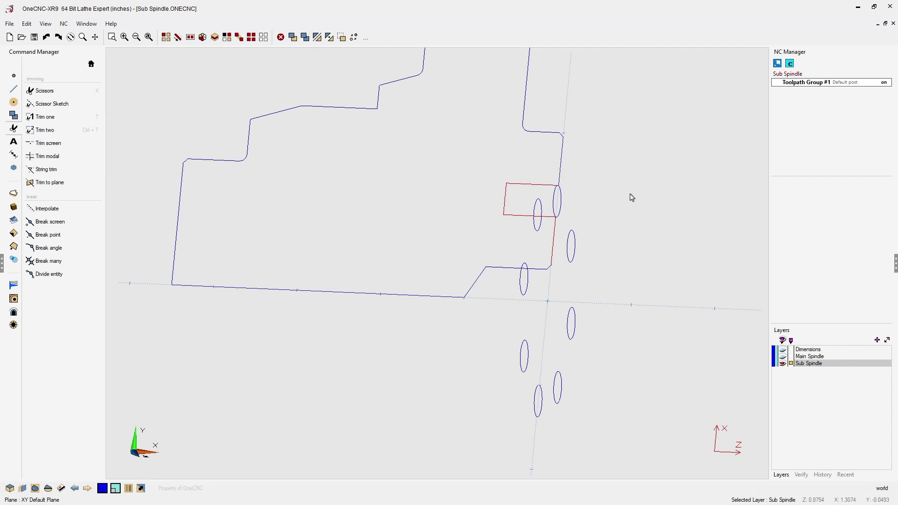
{"action": "key", "text": "Delete"}
Extend the remaining vertical face line down to the centre line with Trim one
{"action": "key", "text": "t"}
{"action": "left_click", "coordinate": [561, 175]}
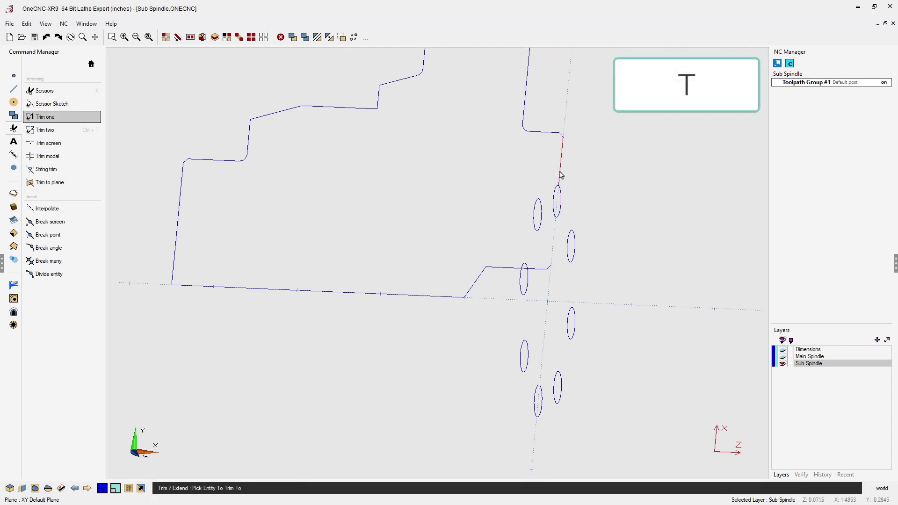
{"action": "left_click", "coordinate": [449, 297]}
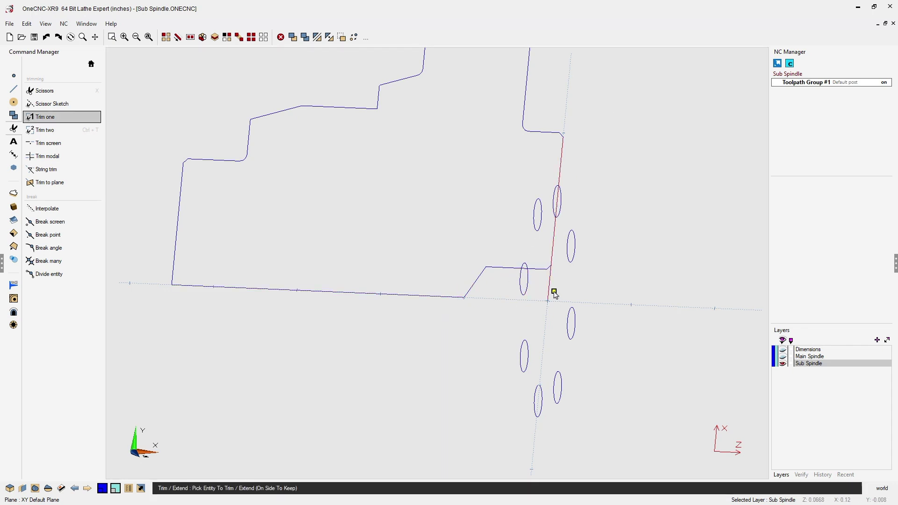
{"action": "left_click", "coordinate": [434, 298]}
{"action": "left_click", "coordinate": [551, 290]}
{"action": "right_click", "coordinate": [639, 271]}
Compare the cleaned profile and hole circles with the Sub Spindle solid, and hide the whole Sub Spindle layer
{"action": "right_click", "coordinate": [644, 209]}
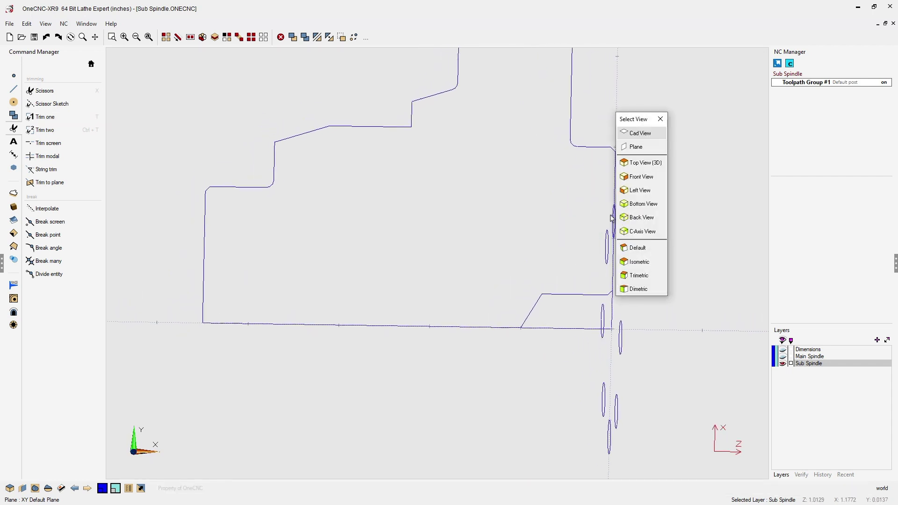
{"action": "left_click", "coordinate": [666, 161]}
{"action": "scroll", "coordinate": [671, 189], "scroll_direction": "down", "scroll_amount": 3}
{"action": "middle_click_drag", "start_coordinate": [667, 197], "coordinate": [567, 223]}
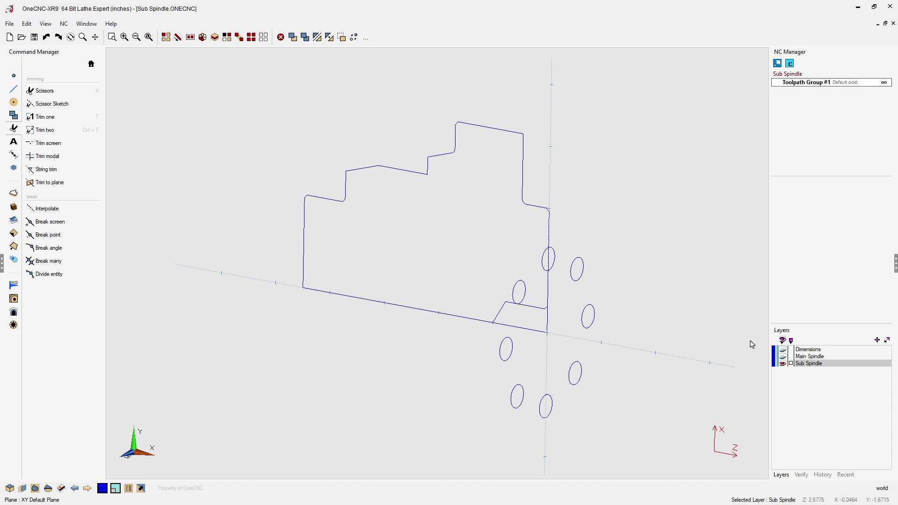
{"action": "left_click", "coordinate": [783, 363]}
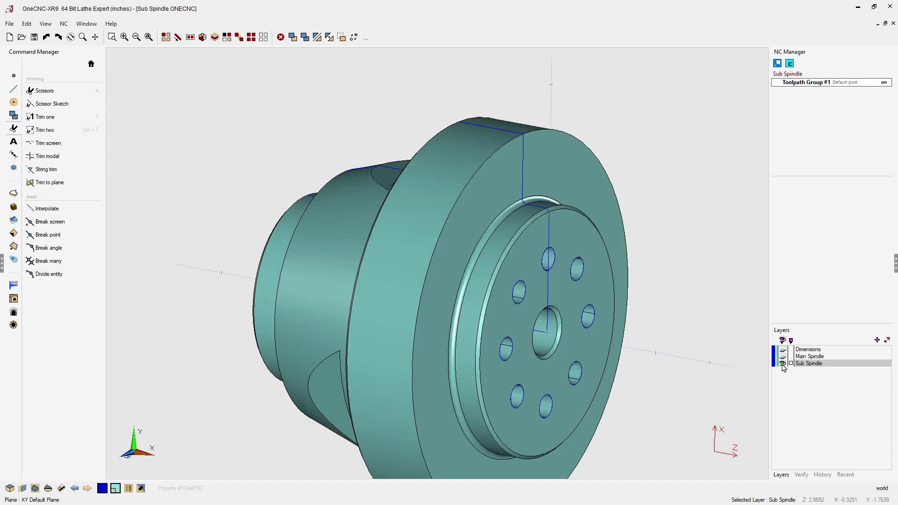
{"action": "left_click", "coordinate": [783, 363]}
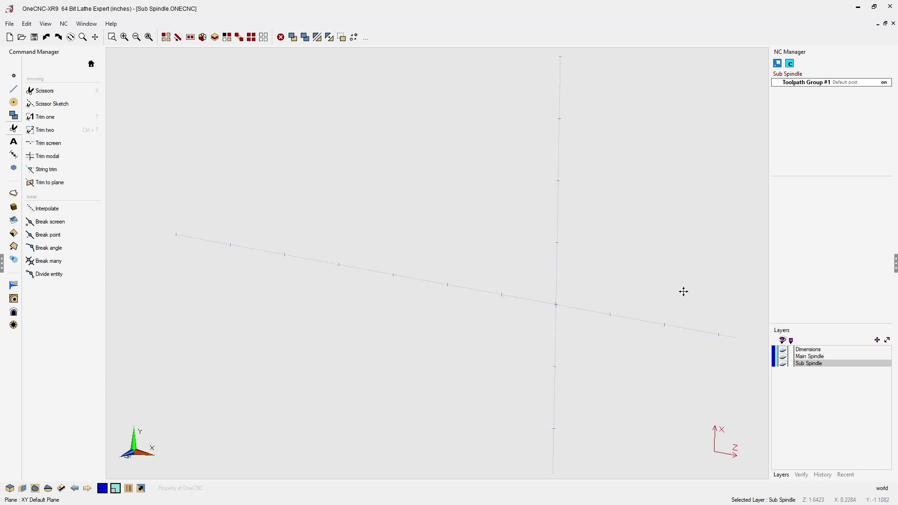
Show the Main Spindle layer in top view and make it the active layer
{"action": "left_click", "coordinate": [783, 356]}
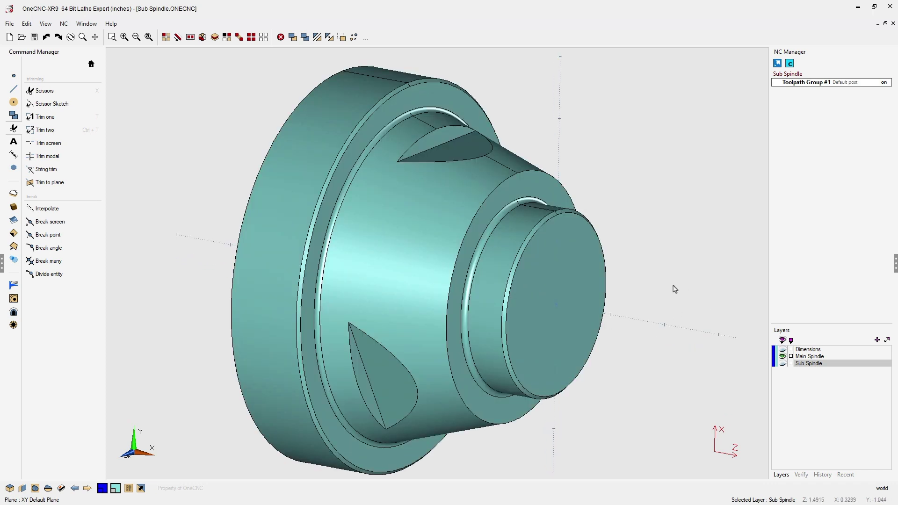
{"action": "right_click", "coordinate": [642, 274]}
{"action": "left_click", "coordinate": [643, 269]}
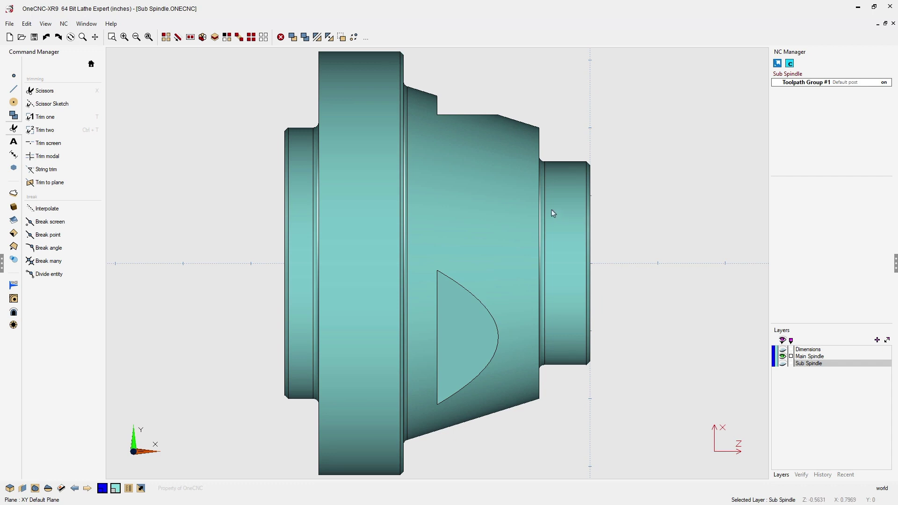
{"action": "scroll", "coordinate": [552, 213], "scroll_direction": "down", "scroll_amount": 2}
{"action": "middle_click_drag", "start_coordinate": [546, 209], "coordinate": [523, 215]}
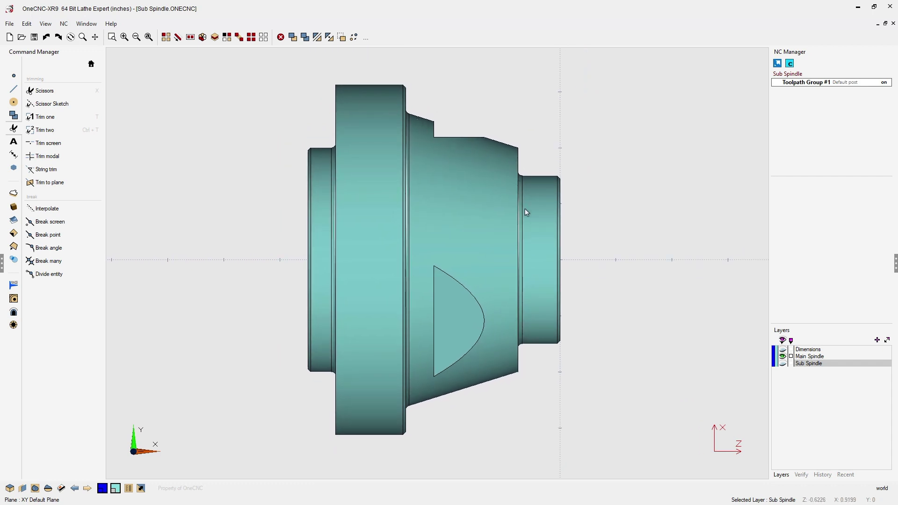
{"action": "left_click", "coordinate": [819, 357]}
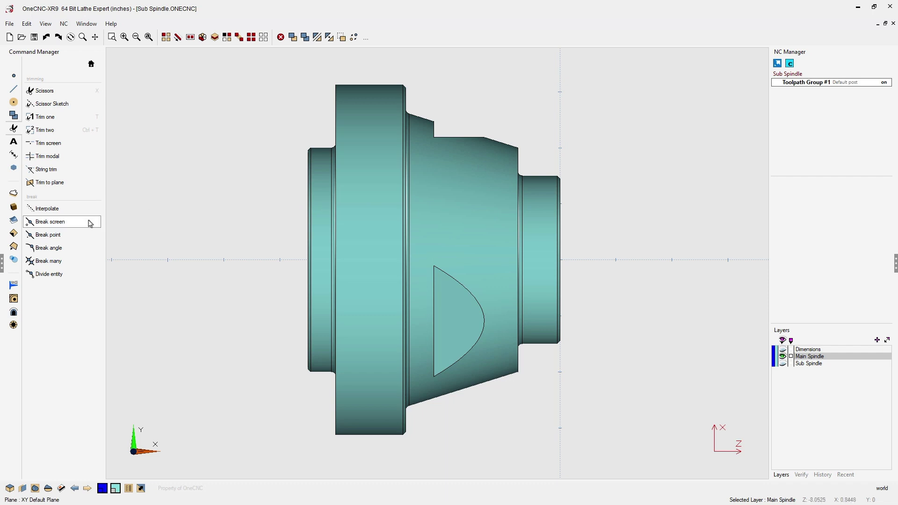
Extract the lathe profile from the main spindle part and blank the solid
{"action": "left_click", "coordinate": [14, 247]}
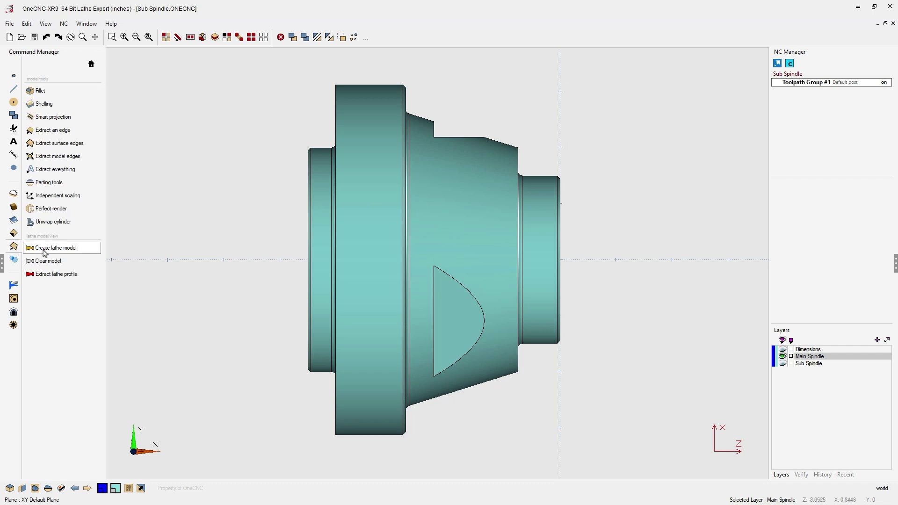
{"action": "left_click", "coordinate": [52, 276]}
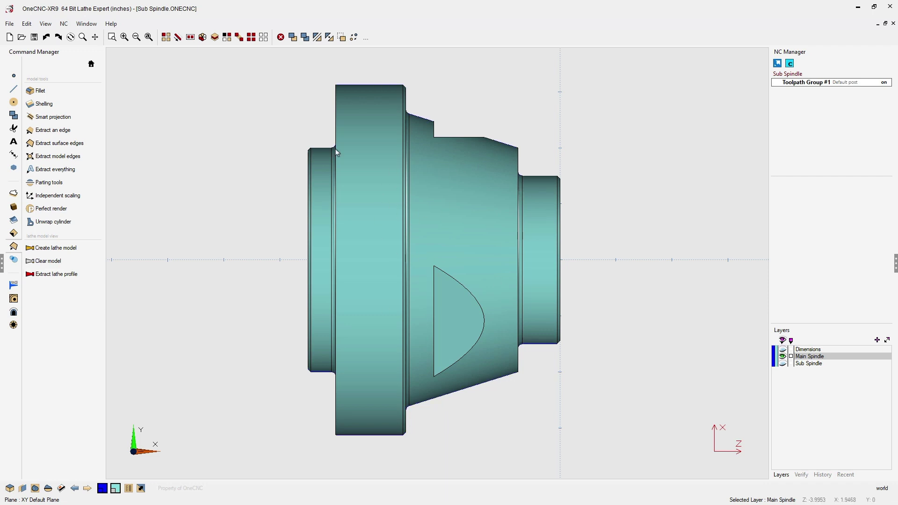
{"action": "key", "text": "s"}
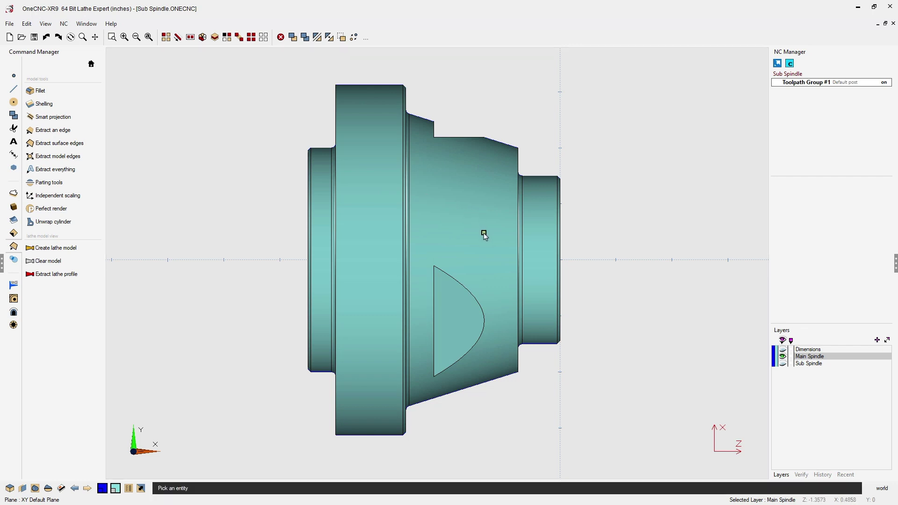
{"action": "left_click", "coordinate": [482, 233]}
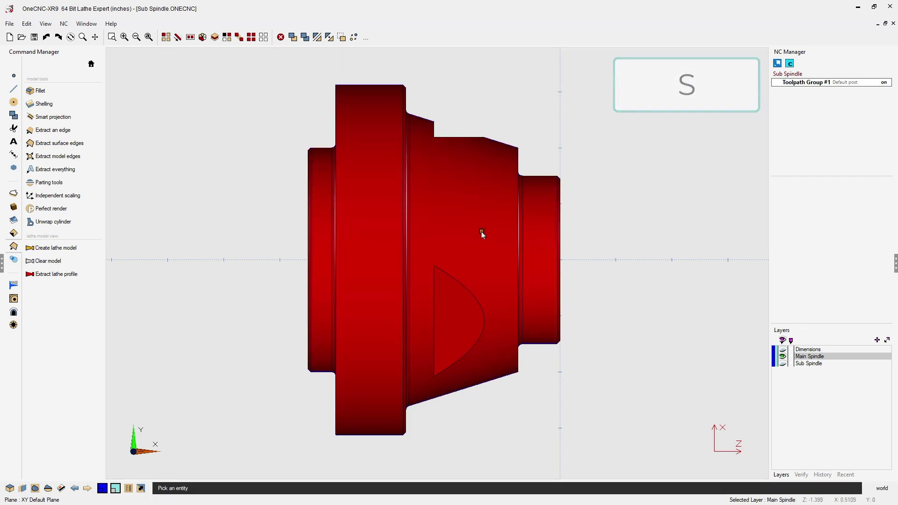
{"action": "key", "text": "b"}
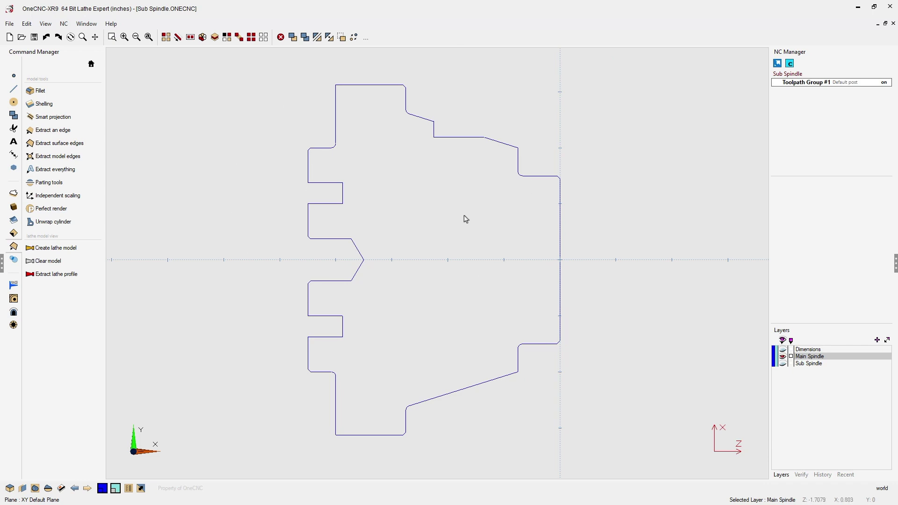
Draw a horizontal line along the X axis from X -4.1875, Y 0 through the profile to beyond the front face
{"action": "left_click", "coordinate": [14, 89]}
{"action": "left_click", "coordinate": [326, 260]}
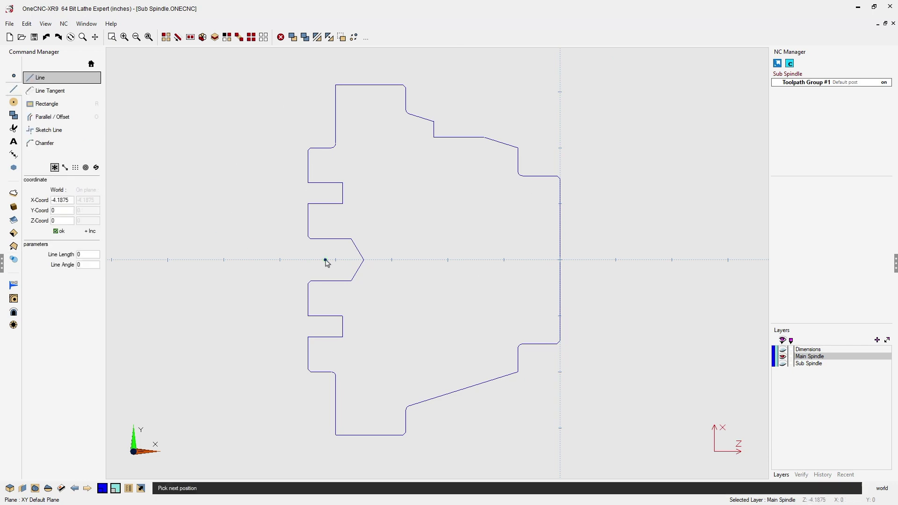
{"action": "left_click", "coordinate": [665, 260]}
{"action": "right_click", "coordinate": [650, 178]}
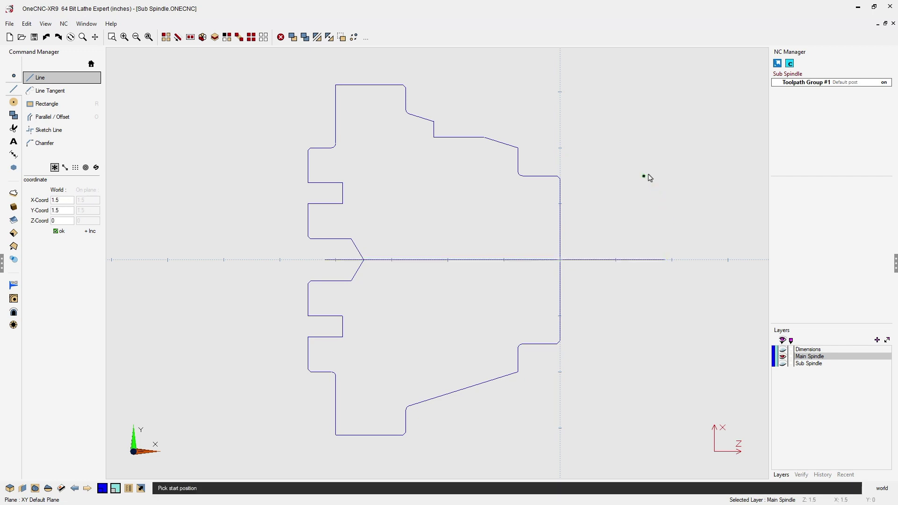
Trim the front face line to its upper half and the centre line between that face and the bore's drill tip
{"action": "key", "text": "t"}
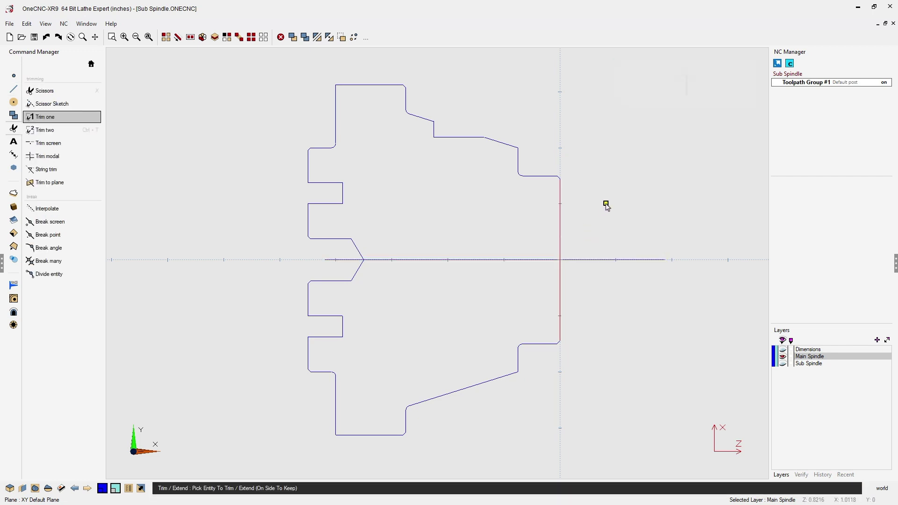
{"action": "left_click", "coordinate": [560, 242]}
{"action": "left_click", "coordinate": [546, 260]}
{"action": "left_click", "coordinate": [528, 262]}
{"action": "left_click", "coordinate": [561, 244]}
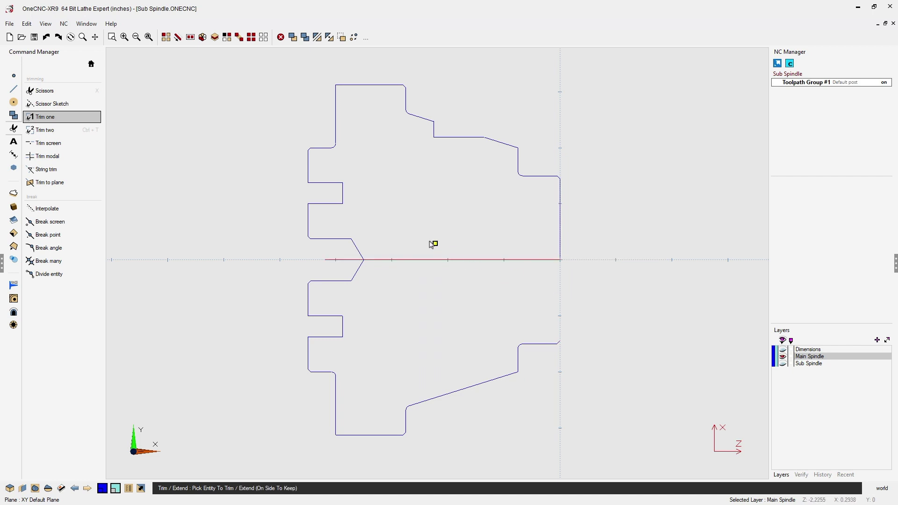
{"action": "left_click", "coordinate": [383, 259]}
{"action": "left_click", "coordinate": [358, 251]}
{"action": "right_click", "coordinate": [656, 213]}
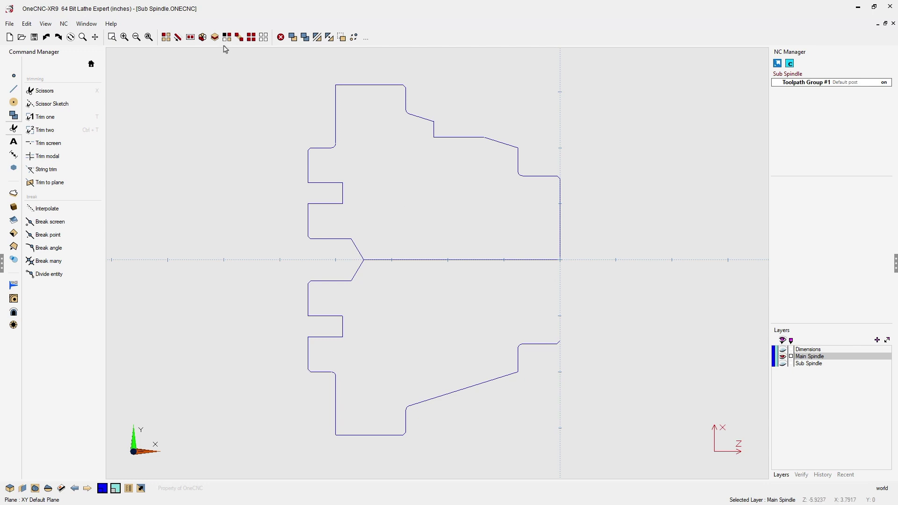
Delete the main spindle profile geometry below the centre line using a region selection
{"action": "left_click", "coordinate": [190, 37]}
{"action": "left_click", "coordinate": [280, 459]}
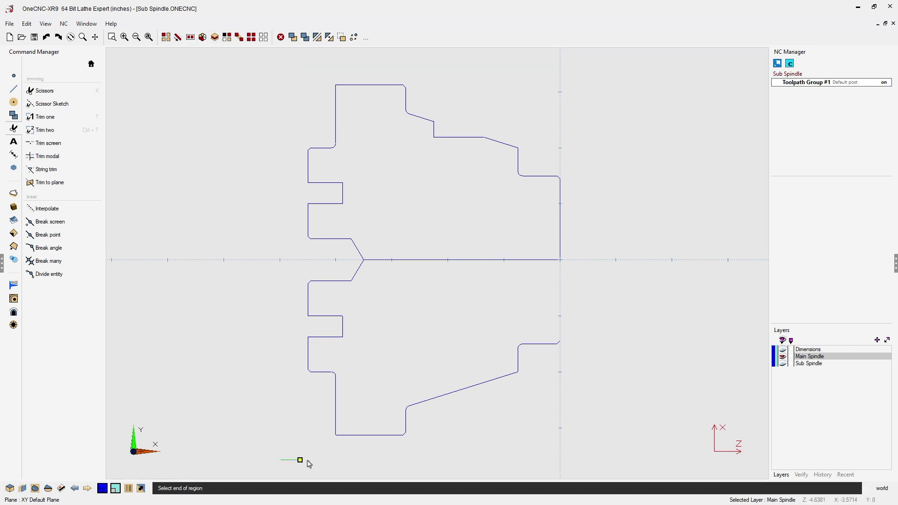
{"action": "left_click", "coordinate": [632, 270]}
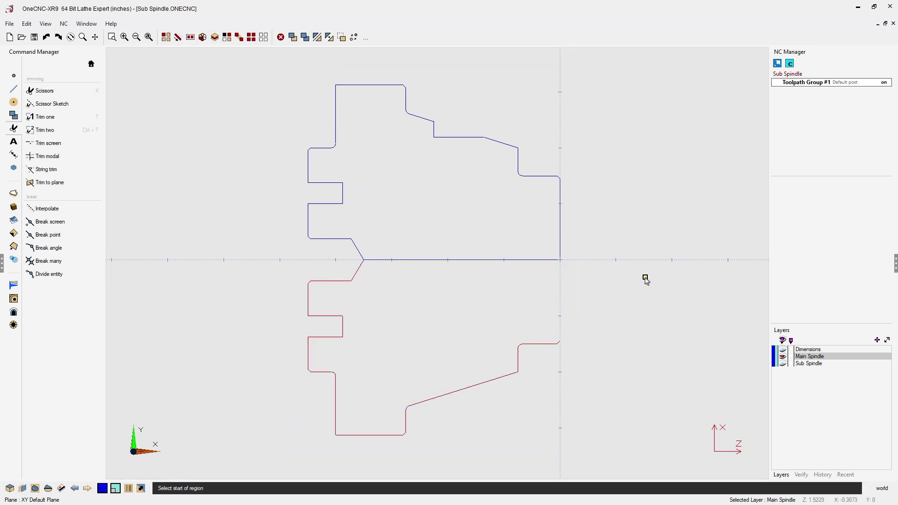
{"action": "key", "text": "Delete"}
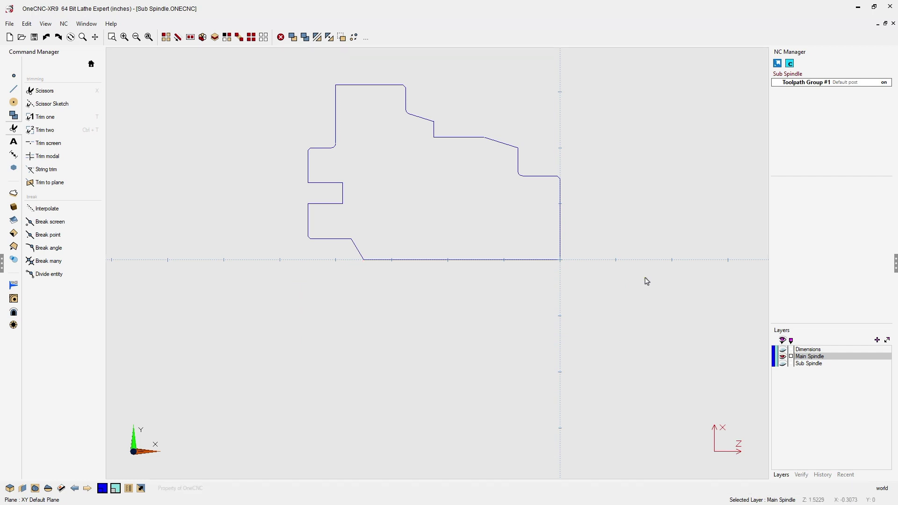
Redisplay the main spindle solid to compare its milled flat with the half profile, and blank the solid again
{"action": "middle_click_drag", "start_coordinate": [559, 262], "coordinate": [536, 281]}
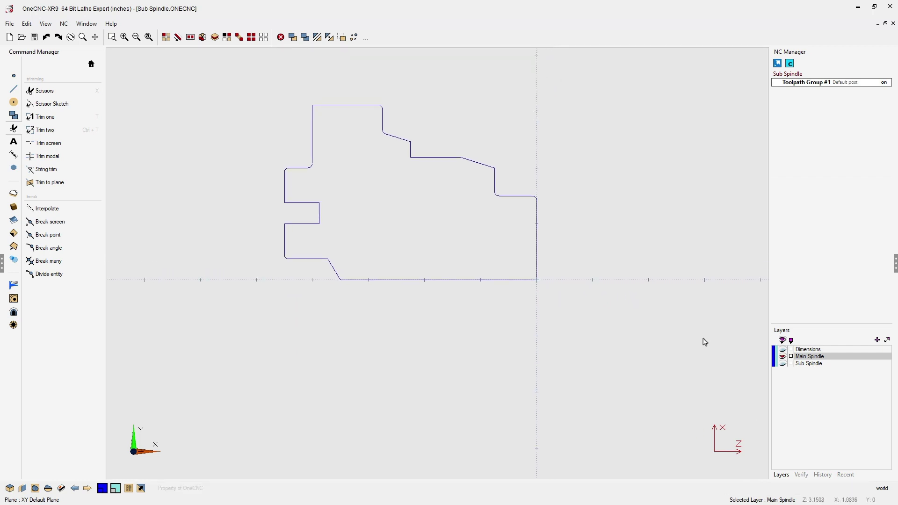
{"action": "left_click", "coordinate": [784, 356]}
{"action": "middle_click_drag", "start_coordinate": [499, 240], "coordinate": [501, 248]}
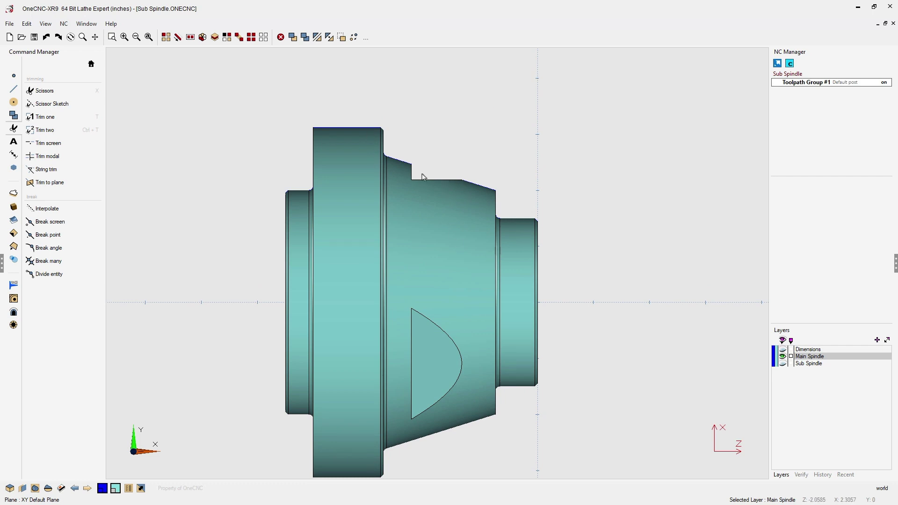
{"action": "mouse_move", "coordinate": [458, 241]}
{"action": "middle_mouse_down", "text": "shift"}
{"action": "mouse_move", "coordinate": [395, 252]}
{"action": "mouse_move", "coordinate": [459, 238]}
{"action": "middle_mouse_up", "text": "shift"}
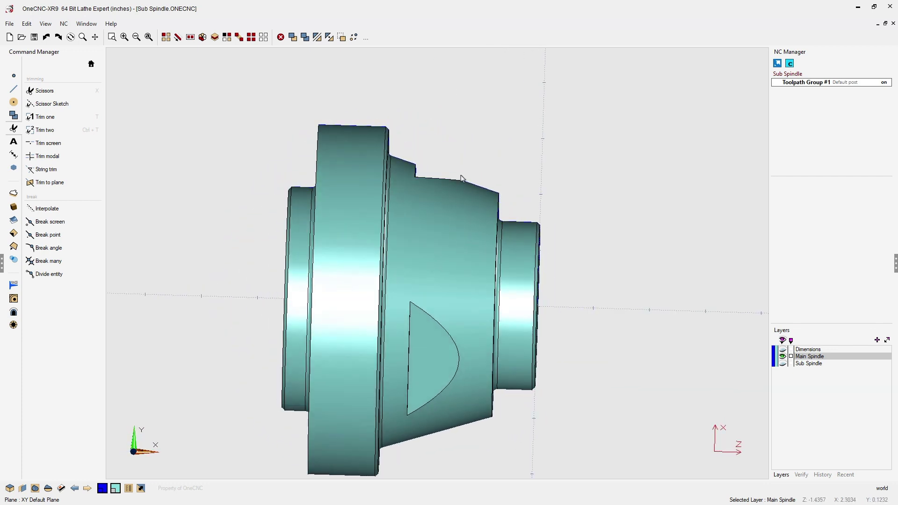
{"action": "right_click", "coordinate": [588, 197]}
{"action": "scroll", "coordinate": [620, 228], "scroll_direction": "down", "scroll_amount": 1}
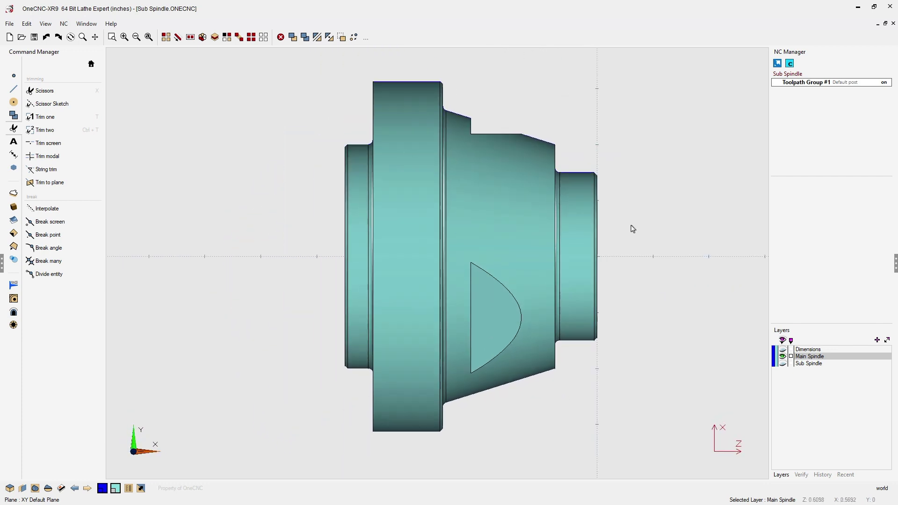
{"action": "middle_click_drag", "start_coordinate": [614, 214], "coordinate": [562, 239]}
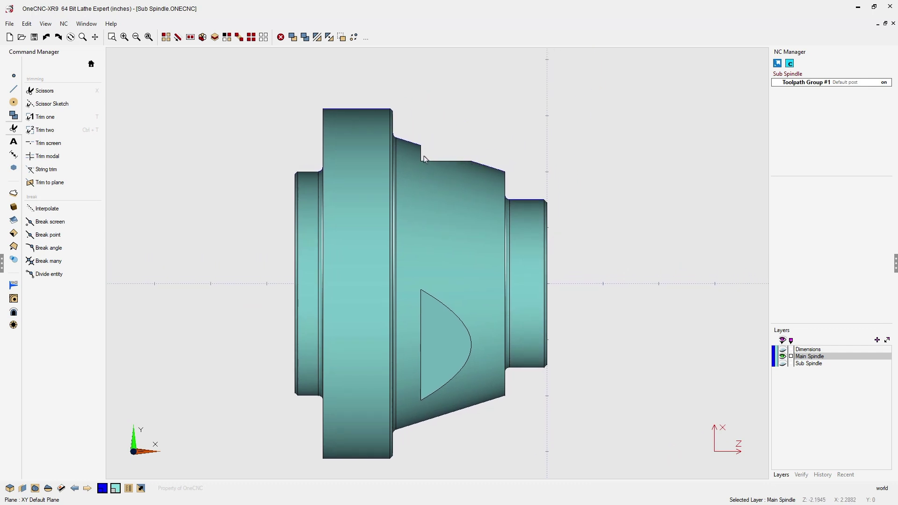
{"action": "key", "text": "s"}
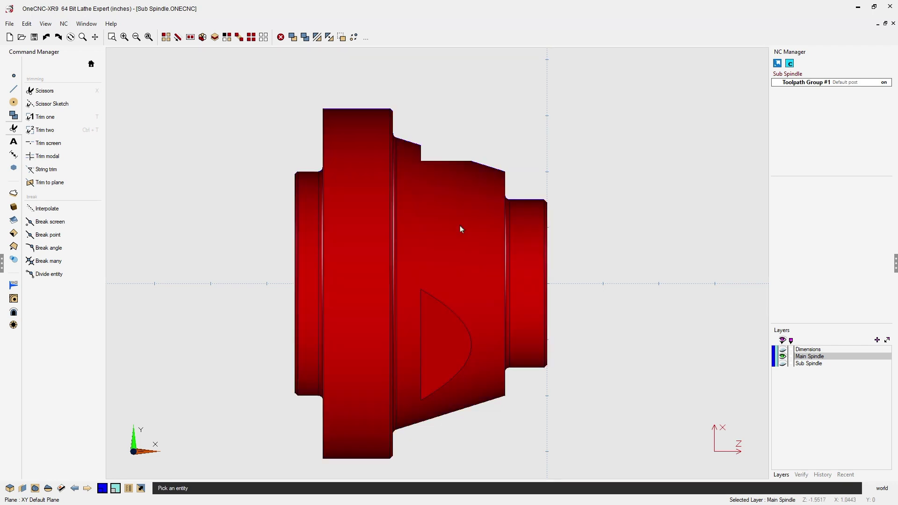
{"action": "left_click", "coordinate": [458, 229]}
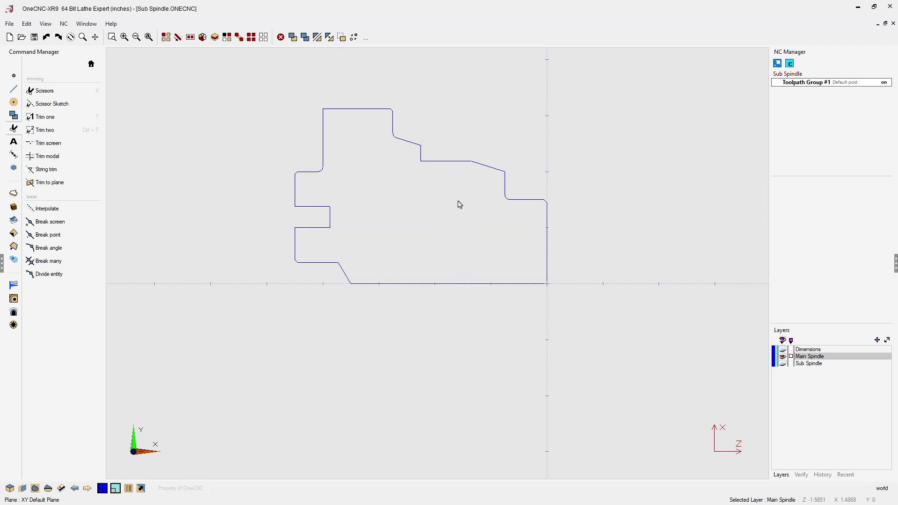
Delete the short sloped line between the milled flat and the front shoulder of the main spindle profile
{"action": "scroll", "coordinate": [458, 204], "scroll_direction": "up", "scroll_amount": 4}
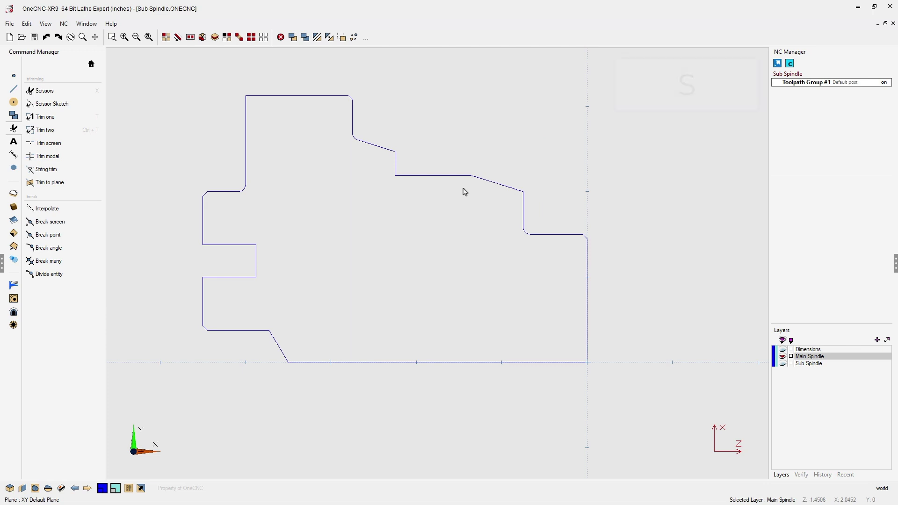
{"action": "key", "text": "s"}
{"action": "scroll", "coordinate": [463, 191], "scroll_direction": "up", "scroll_amount": 1}
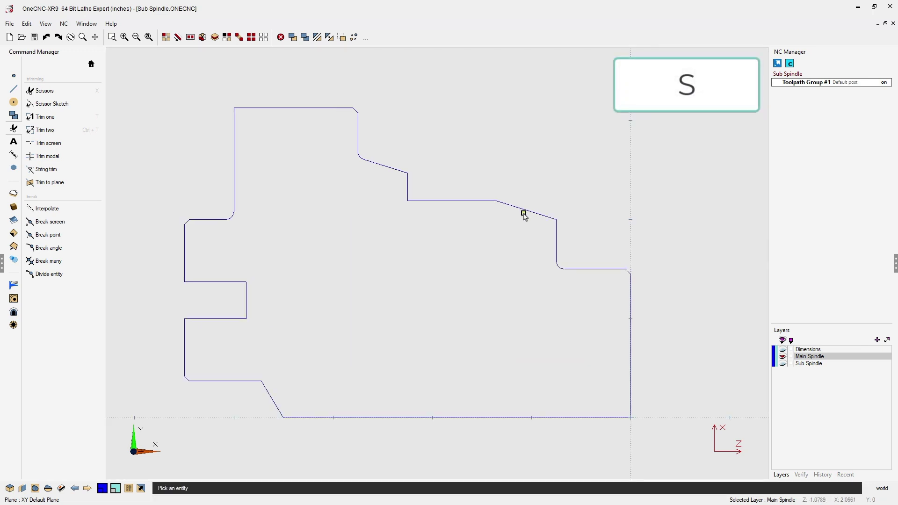
{"action": "left_click", "coordinate": [553, 209]}
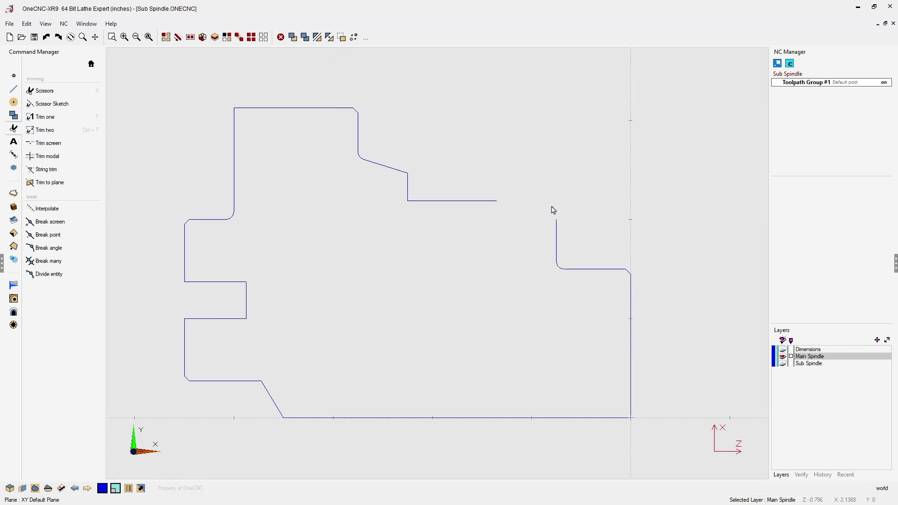
Extend the remaining upper taper line with Trim one to meet the vertical line of the front shoulder
{"action": "key", "text": "t"}
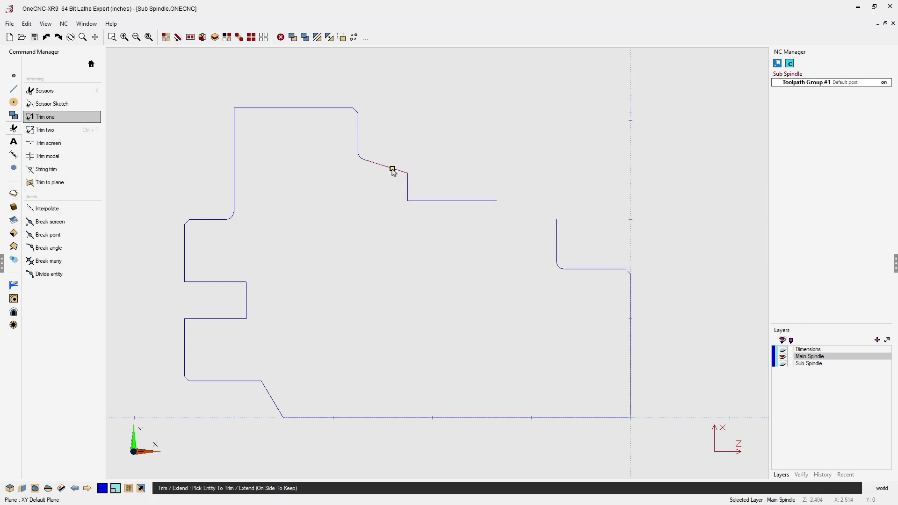
{"action": "left_click", "coordinate": [556, 234]}
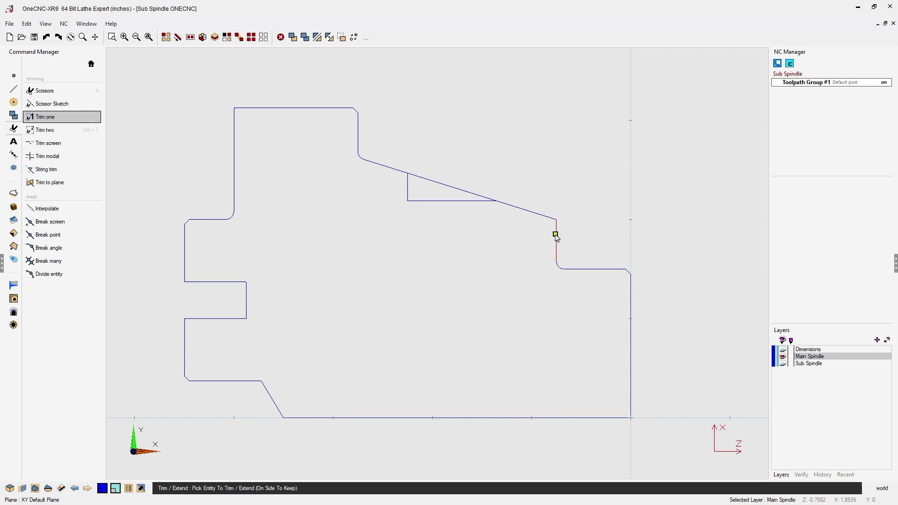
{"action": "left_click", "coordinate": [564, 169]}
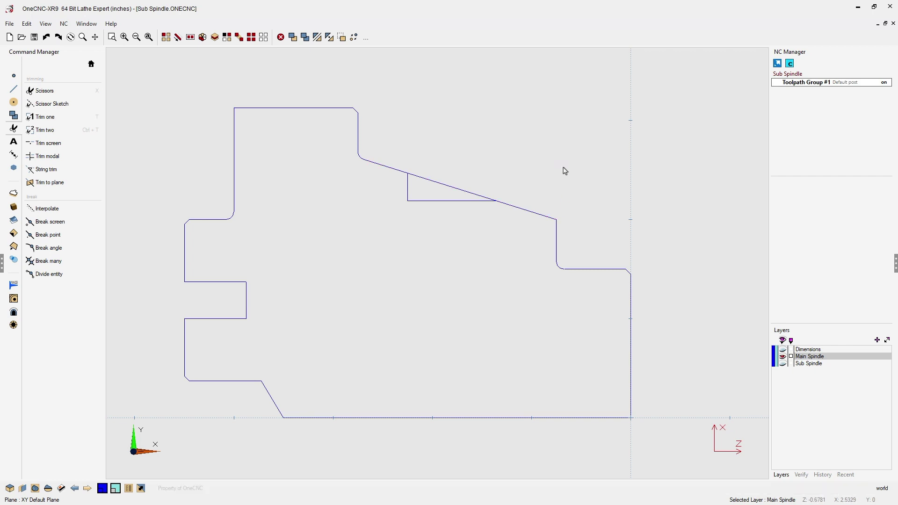
Delete the vertical and horizontal lines of the milled flat beneath the extended taper line
{"action": "key", "text": "f"}
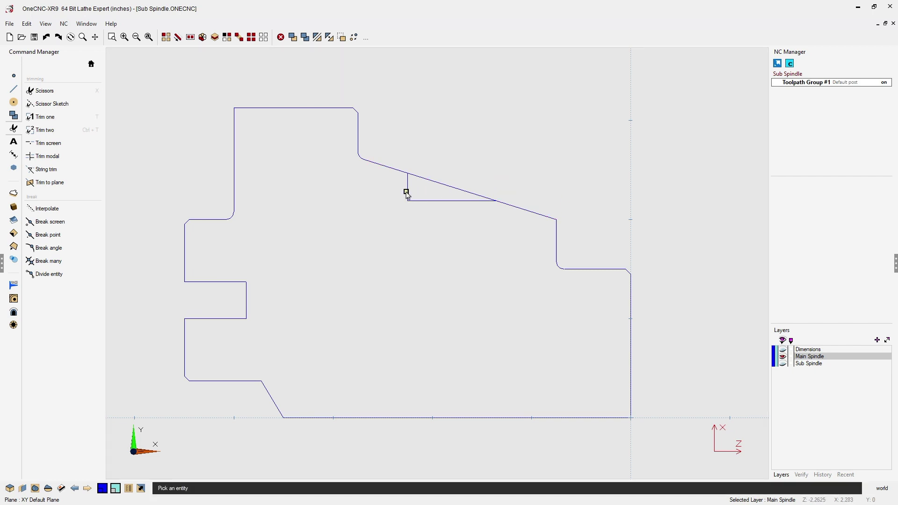
{"action": "key", "text": "s"}
{"action": "left_click", "coordinate": [424, 201]}
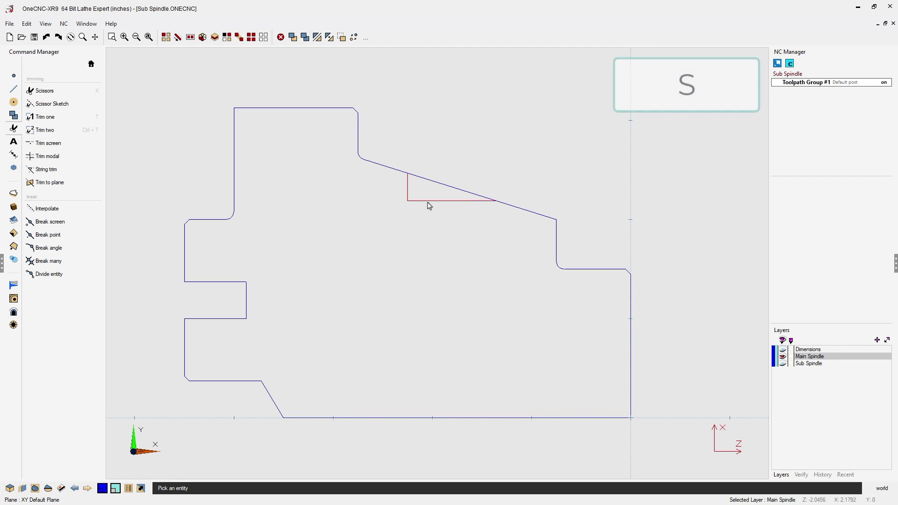
{"action": "right_click", "coordinate": [523, 161]}
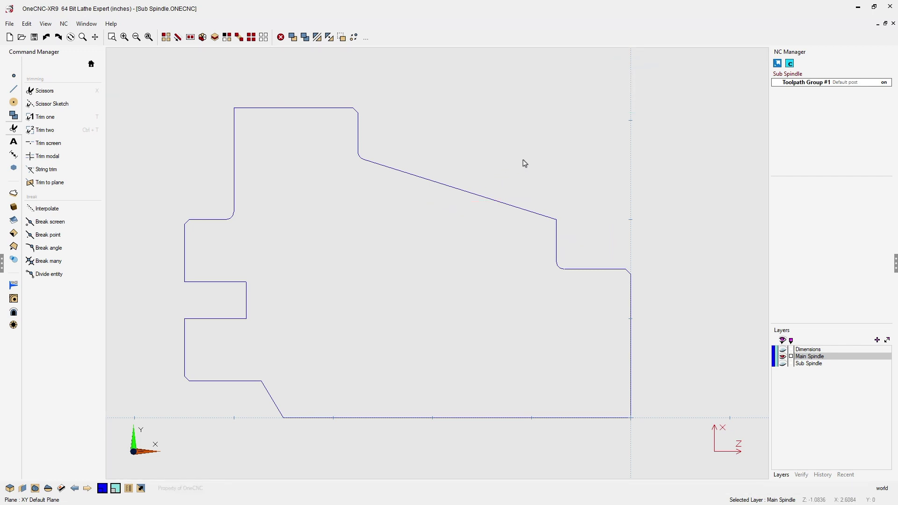
{"action": "middle_click_drag", "start_coordinate": [552, 182], "coordinate": [556, 180]}
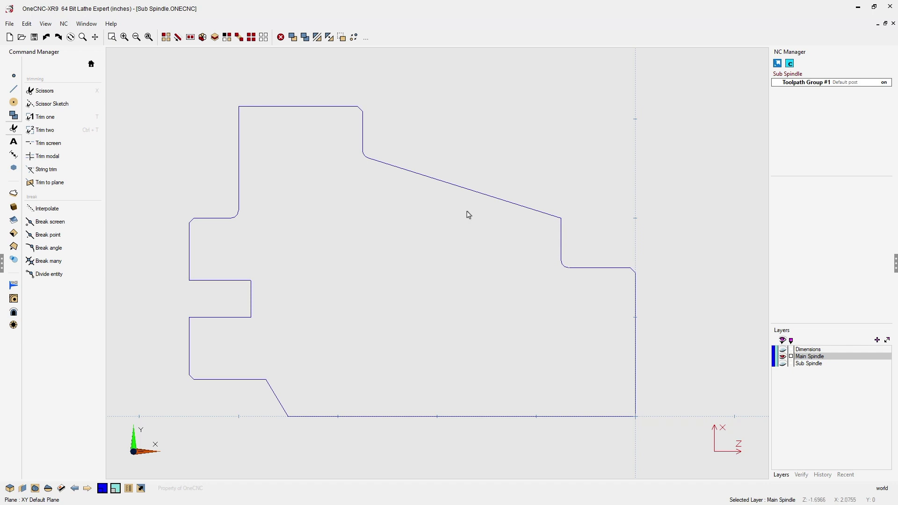
Redisplay the main spindle solid to inspect it with the cleaned profile, and switch visibility from the Main Spindle layer to the Sub Spindle layer
{"action": "left_click", "coordinate": [92, 64]}
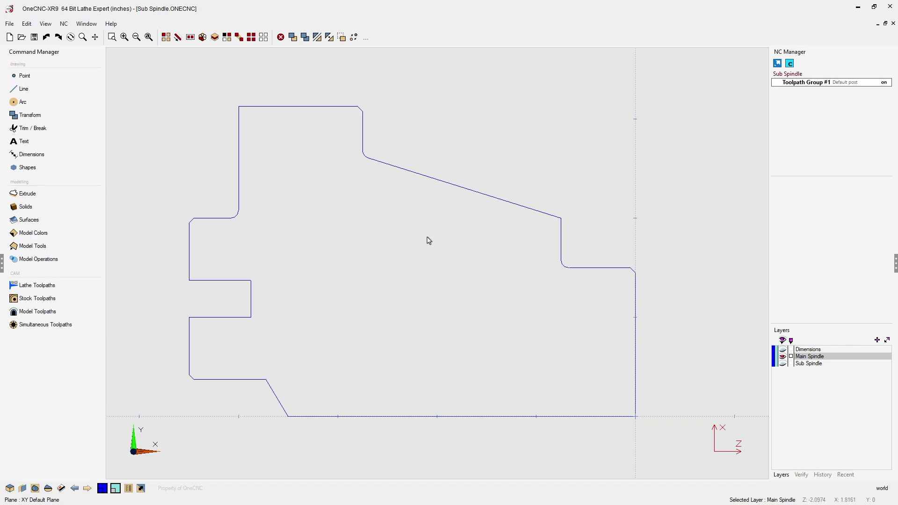
{"action": "middle_click_drag", "start_coordinate": [427, 239], "coordinate": [431, 222]}
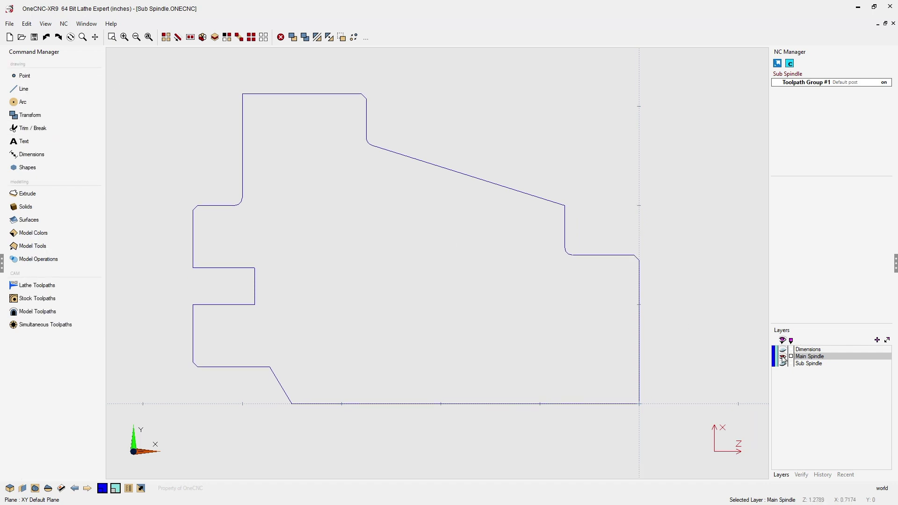
{"action": "left_click", "coordinate": [782, 356]}
{"action": "scroll", "coordinate": [599, 324], "scroll_direction": "down", "scroll_amount": 2}
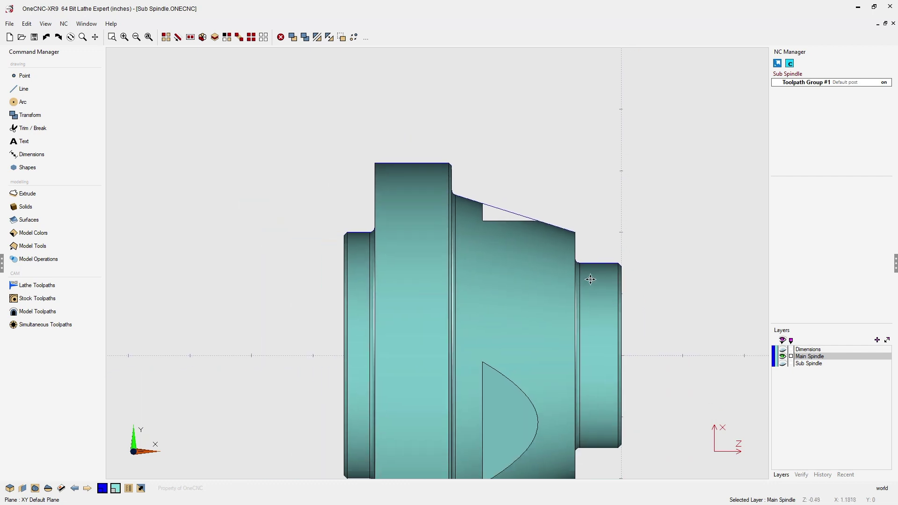
{"action": "middle_click_drag", "start_coordinate": [590, 279], "coordinate": [560, 256]}
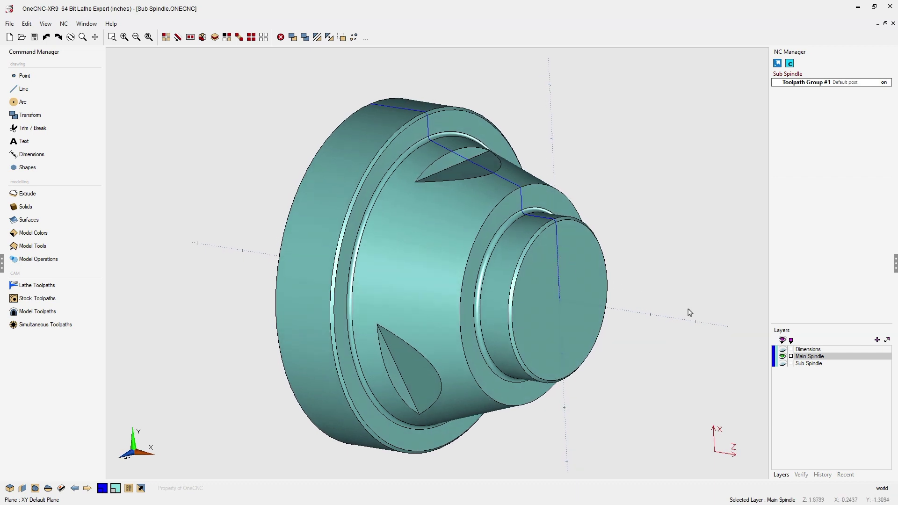
{"action": "left_click", "coordinate": [781, 355]}
{"action": "left_click", "coordinate": [781, 363]}
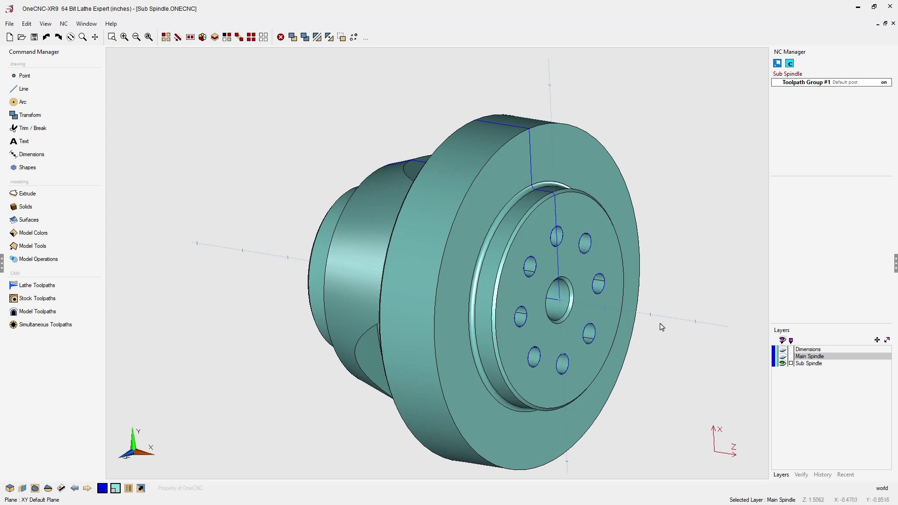